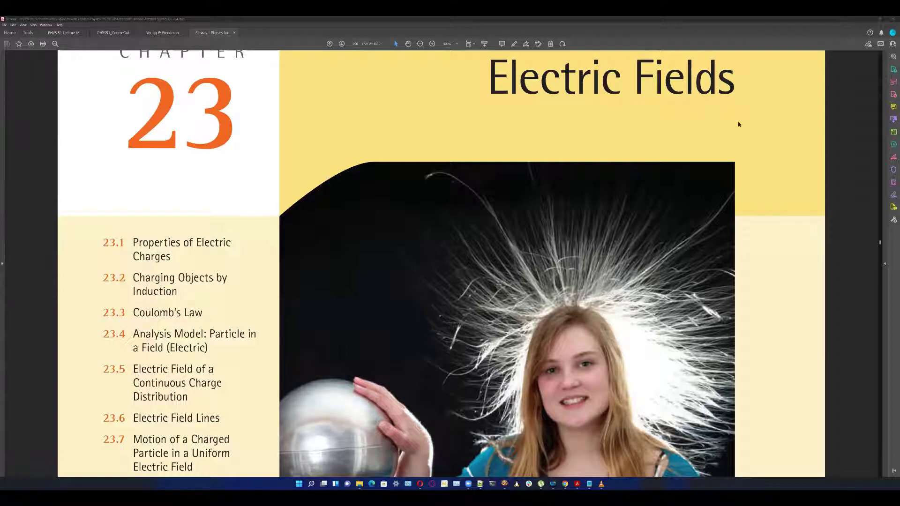
Switch to the Chrome window showing the PHYS 51 Module 5-6 form responses.
key("alt+Tab")
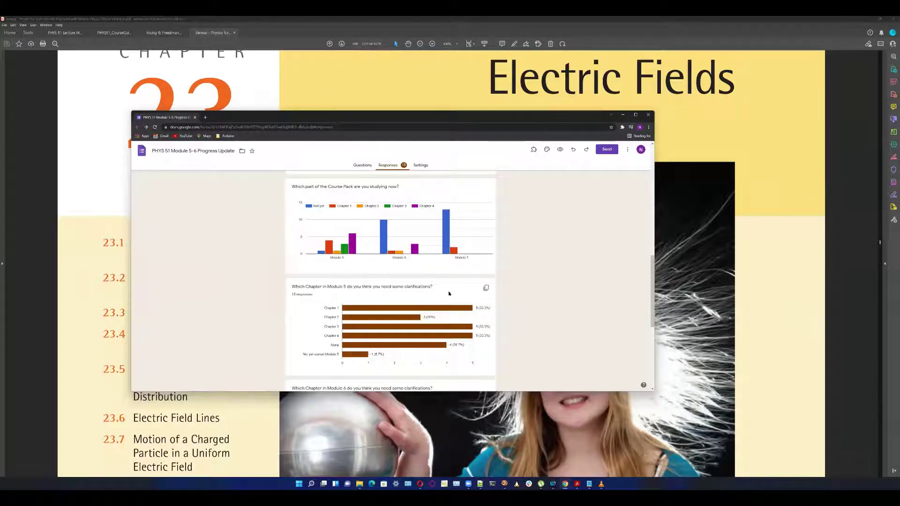
Zoom the responses page in two levels and make the browser window taller.
key("ctrl+plus")
key("ctrl+plus")
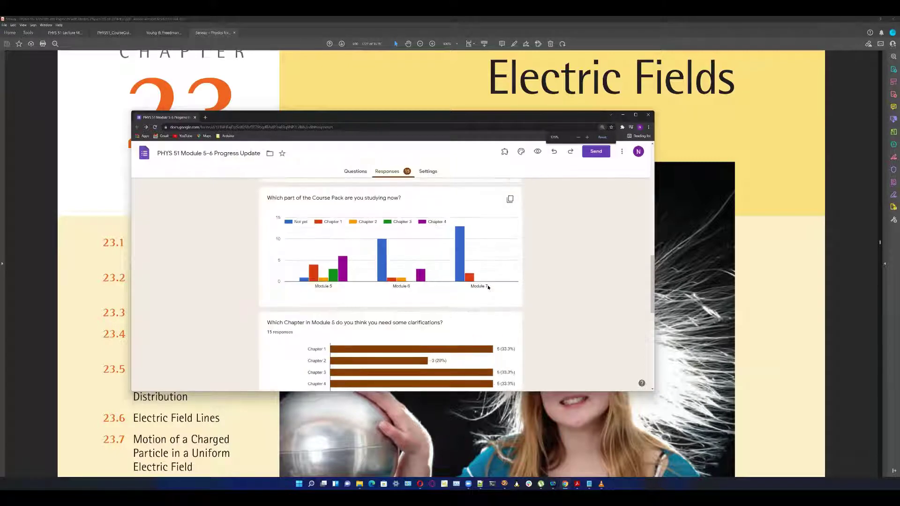
key("ctrl+plus")
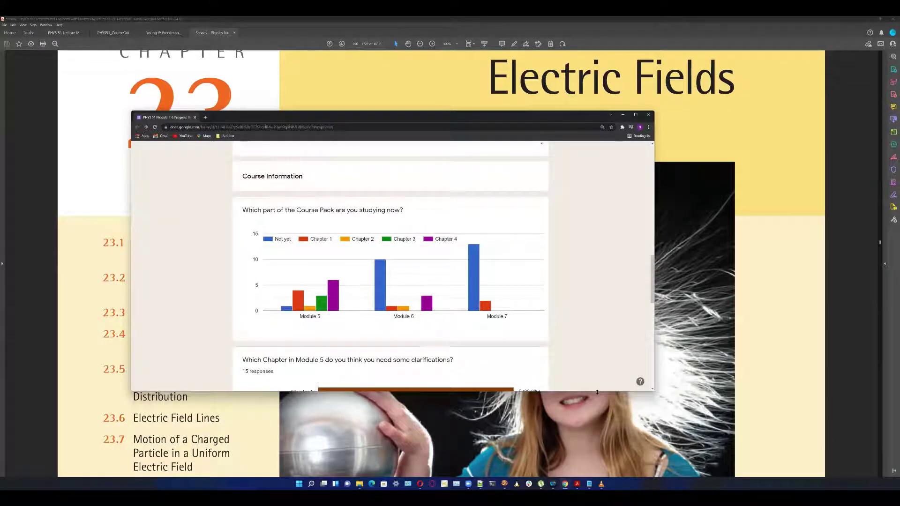
left_click_drag(597, 392, 597, 472)
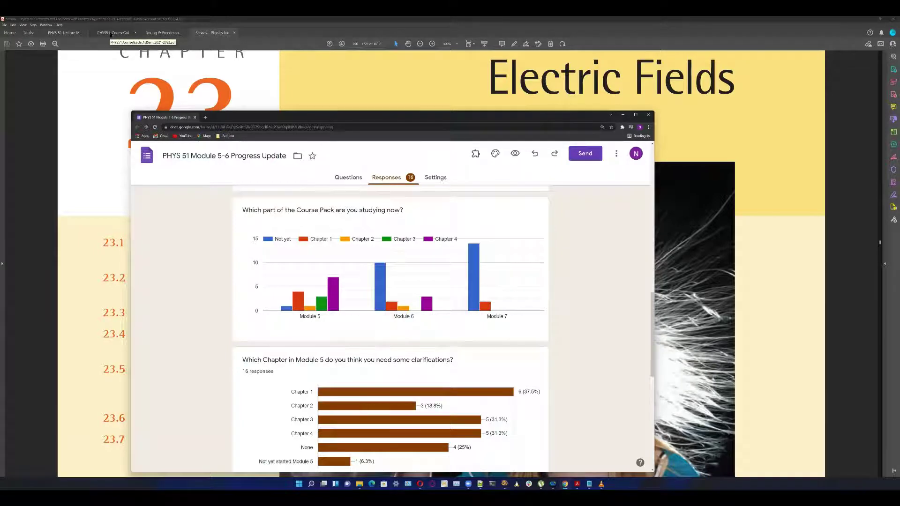
Switch to the course guide PDF in Acrobat Reader.
left_click(113, 33)
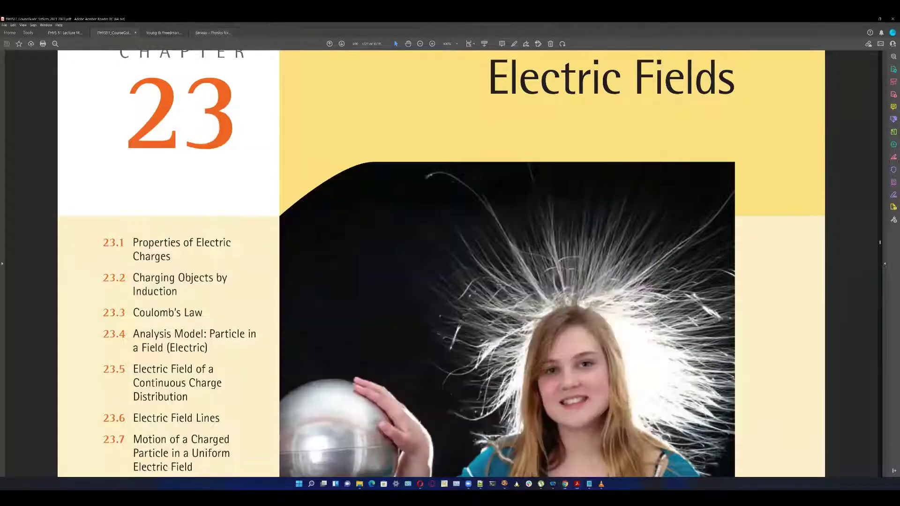
scroll(509, 292, "up", 3)
scroll(509, 292, "up", 3)
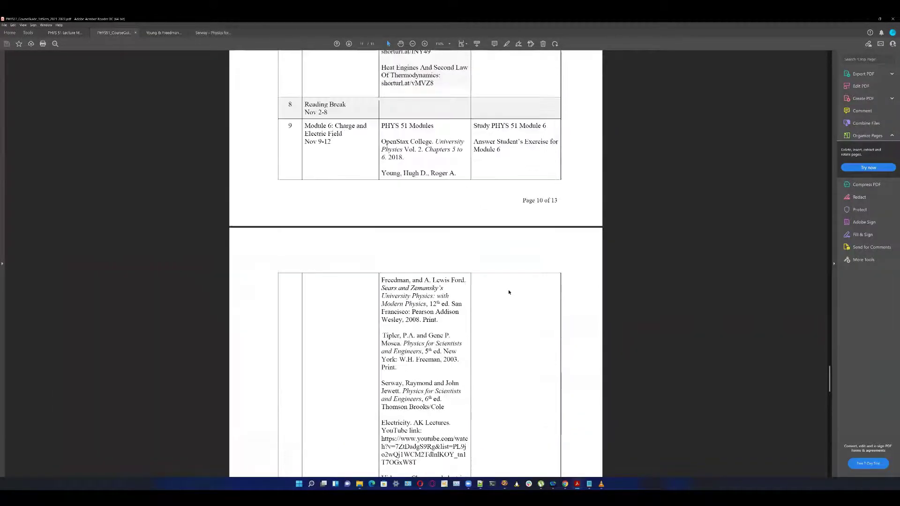
scroll(509, 292, "up", 1)
scroll(509, 292, "up", 3)
scroll(509, 292, "up", 3)
scroll(509, 292, "up", 3)
scroll(509, 292, "up", 2)
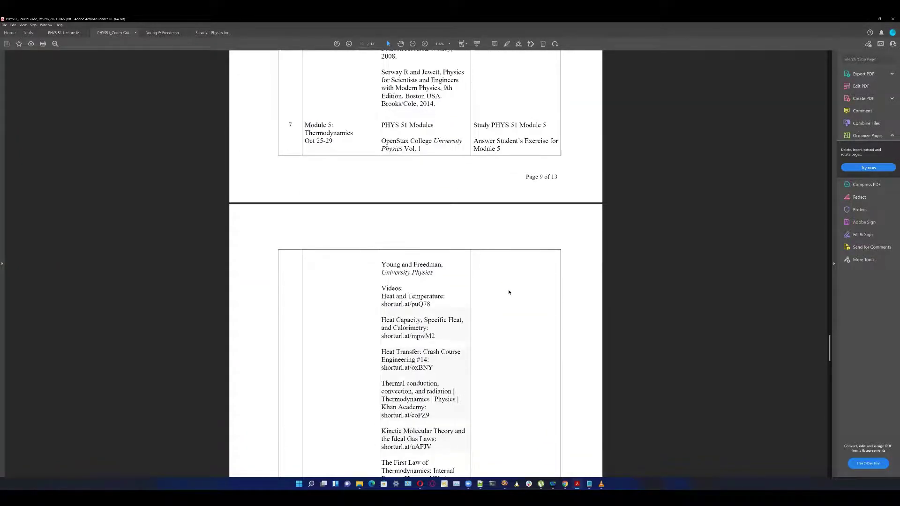
scroll(509, 292, "down", 1)
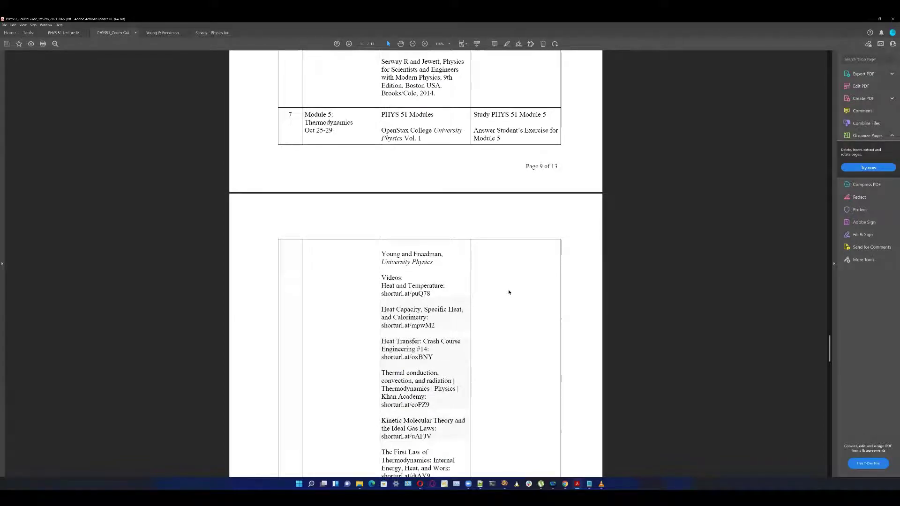
scroll(509, 292, "down", 1)
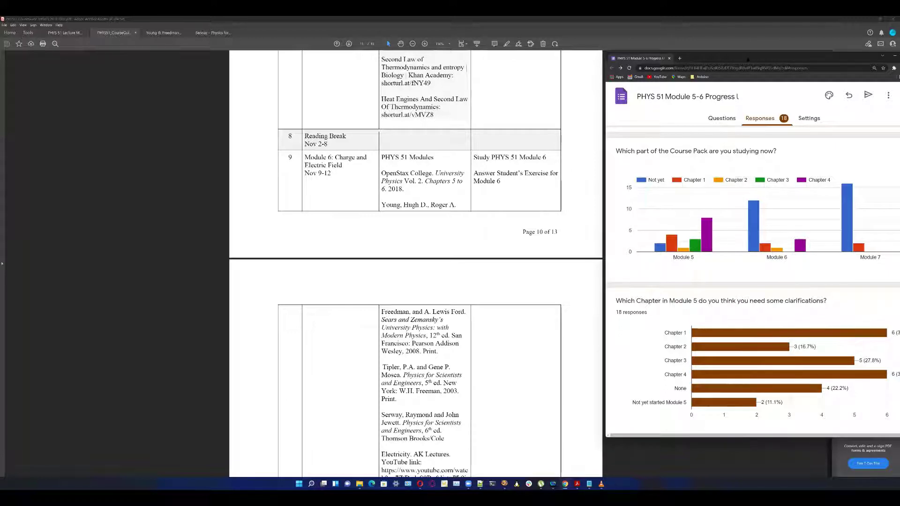
Move the form responses window left onto the screen, over the PDF.
left_click_drag(747, 60, 714, 57)
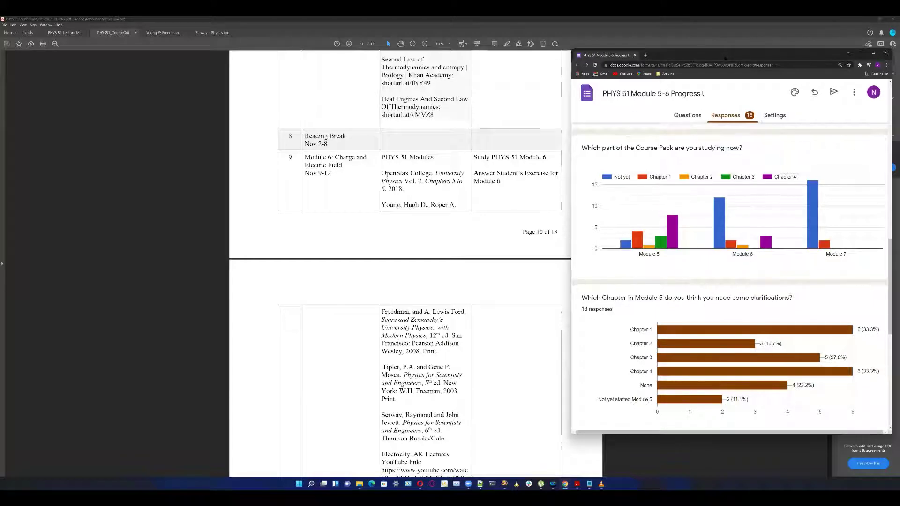
left_click_drag(725, 59, 597, 63)
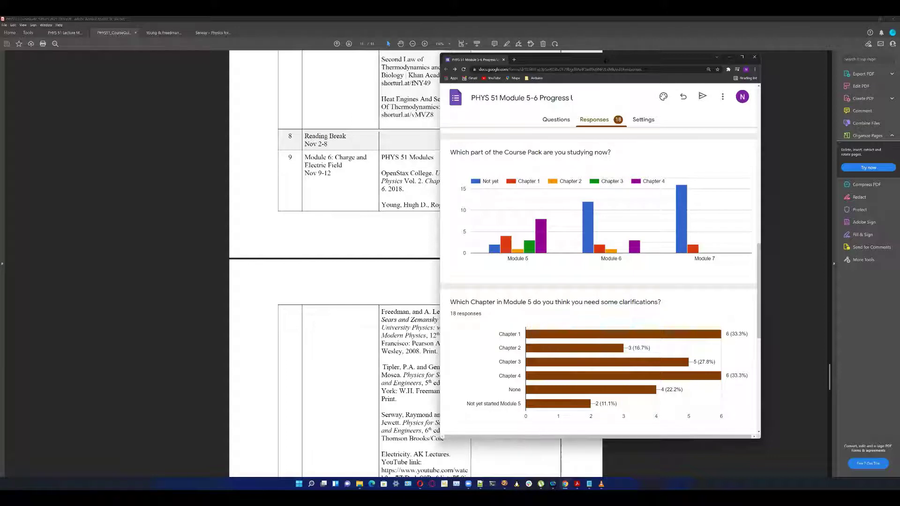
Nudge the responses window into place as the count refreshes to 20.
left_click_drag(604, 60, 600, 66)
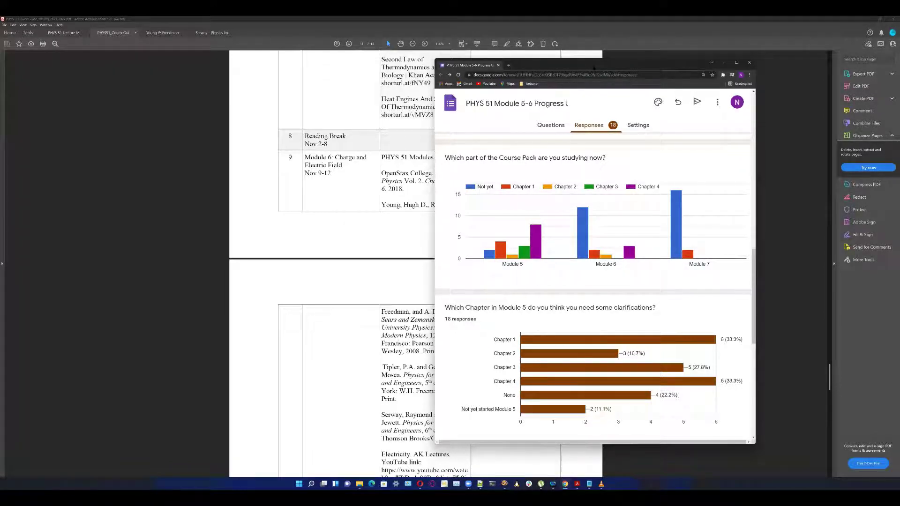
left_click_drag(597, 65, 604, 65)
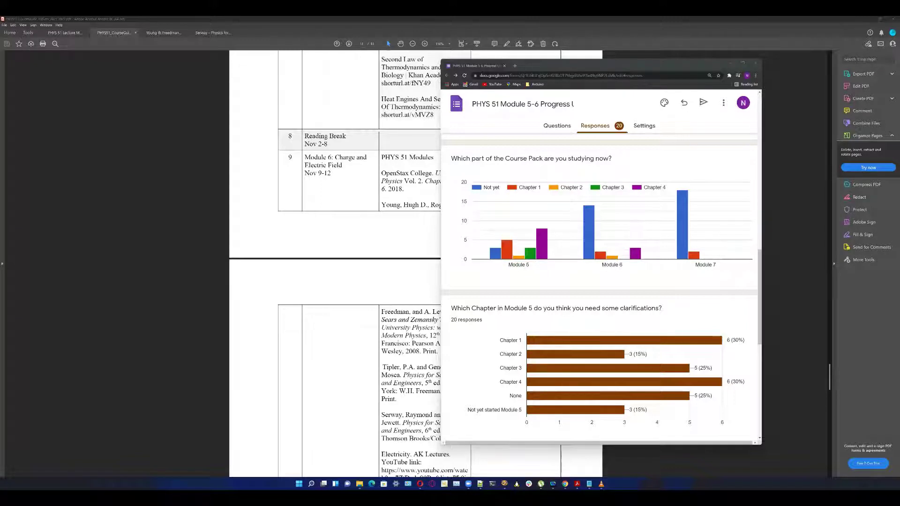
Return to the syllabus PDF and select, then deselect, the text '20% each exam'.
left_click(246, 351)
scroll(247, 329, "up", 1)
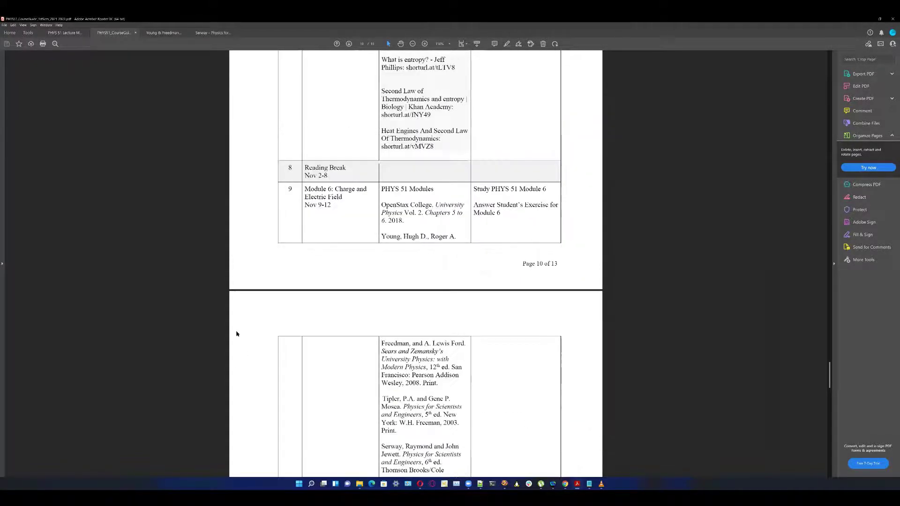
scroll(246, 329, "up", 1)
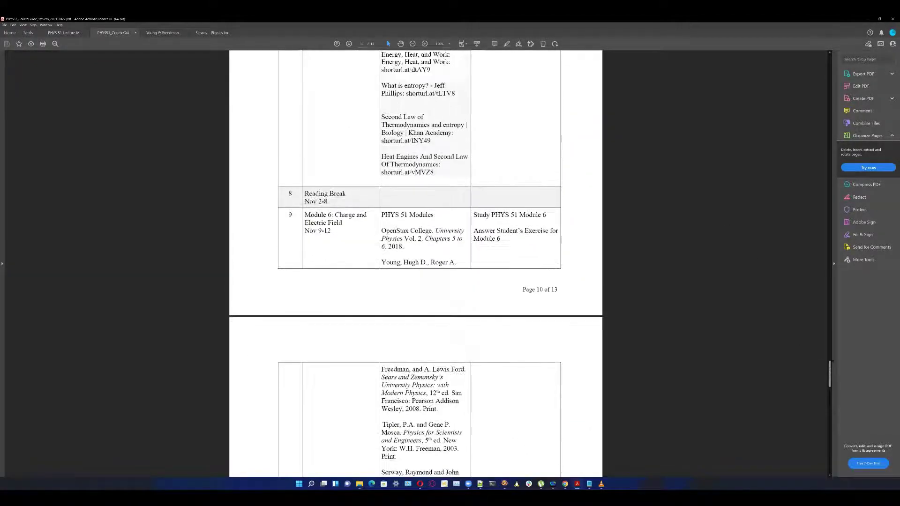
scroll(415, 264, "up", 5)
scroll(415, 263, "up", 5)
scroll(416, 264, "up", 5)
scroll(416, 263, "up", 5)
scroll(416, 264, "up", 5)
scroll(415, 264, "up", 5)
scroll(416, 264, "up", 3)
scroll(416, 263, "up", 5)
scroll(812, 217, "up", 4)
scroll(805, 174, "up", 2)
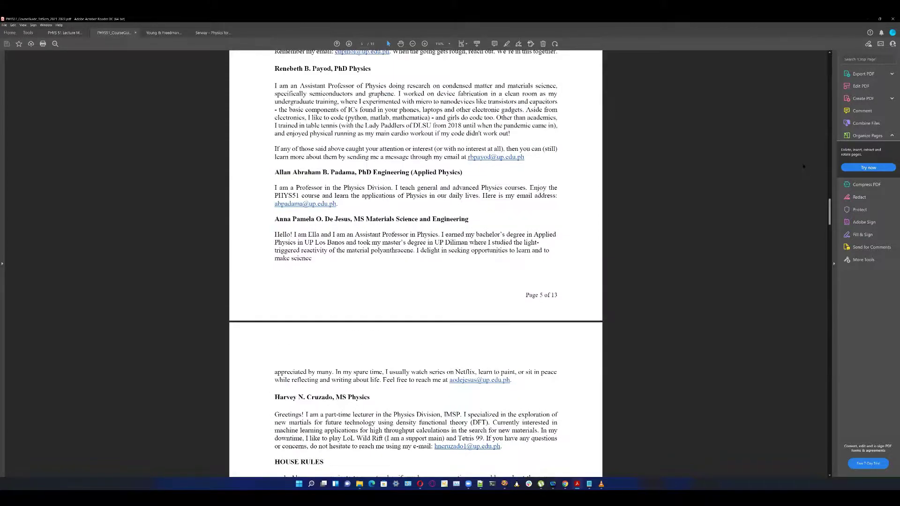
scroll(801, 156, "up", 15)
scroll(800, 156, "up", 15)
scroll(797, 148, "up", 6)
scroll(796, 138, "up", 2)
scroll(796, 139, "up", 2)
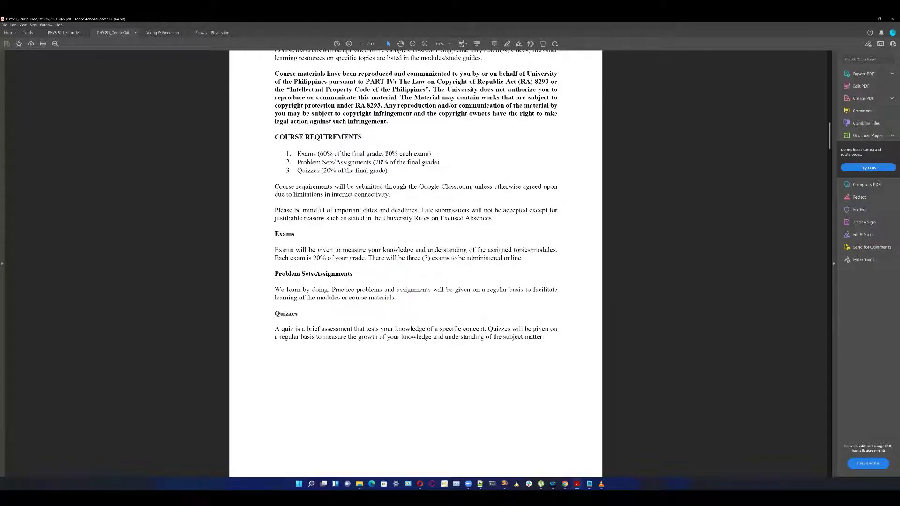
left_click_drag(384, 154, 430, 153)
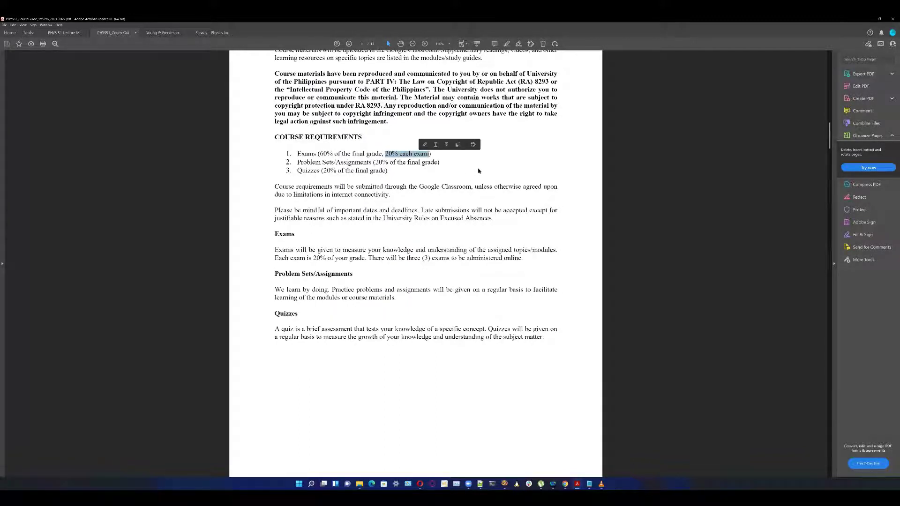
left_click(433, 156)
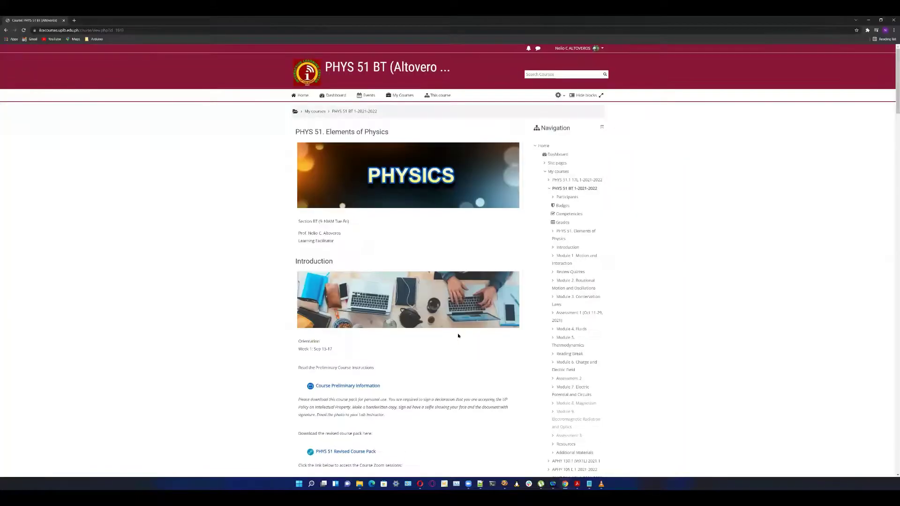
scroll(455, 335, "down", 5)
scroll(455, 336, "down", 3)
scroll(456, 335, "down", 2)
scroll(456, 335, "down", 3)
scroll(456, 335, "down", 3)
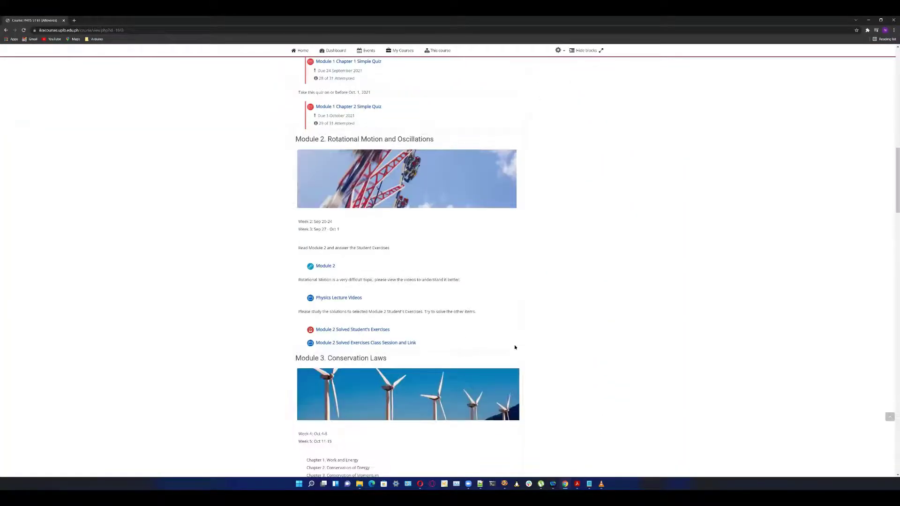
scroll(513, 347, "down", 2)
scroll(514, 347, "down", 1)
scroll(517, 346, "down", 1)
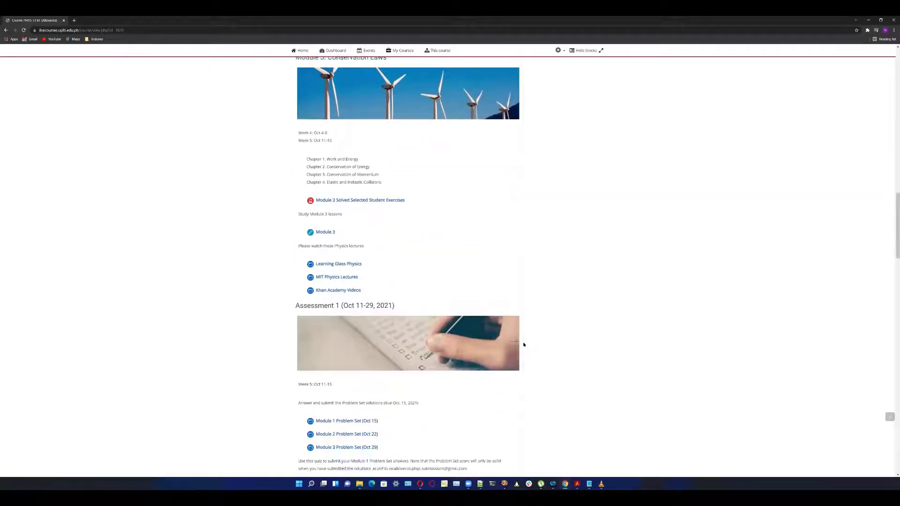
scroll(522, 344, "down", 1)
scroll(540, 343, "down", 1)
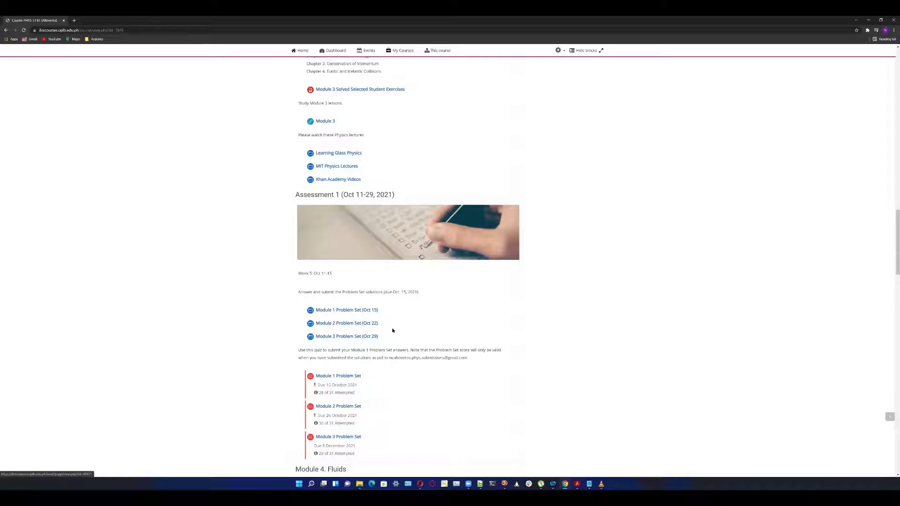
scroll(369, 373, "down", 1)
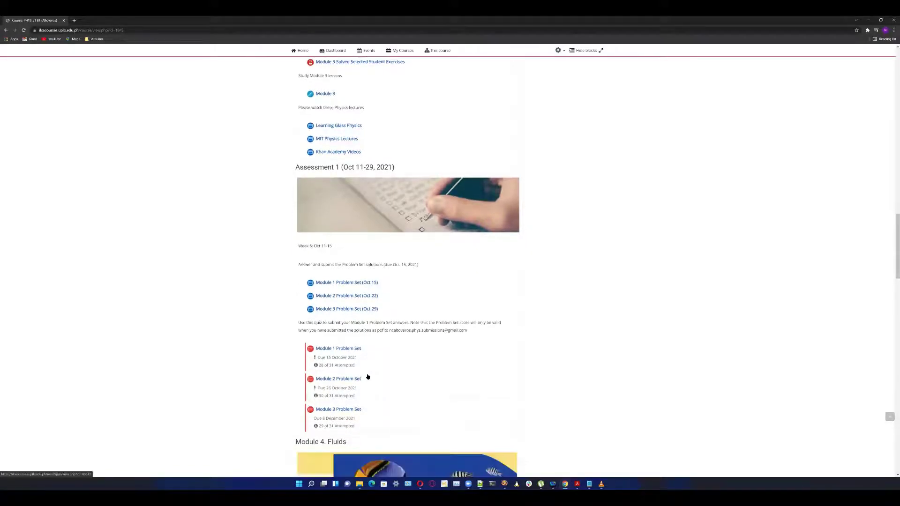
scroll(368, 377, "down", 1)
scroll(370, 374, "down", 2)
scroll(448, 358, "down", 1)
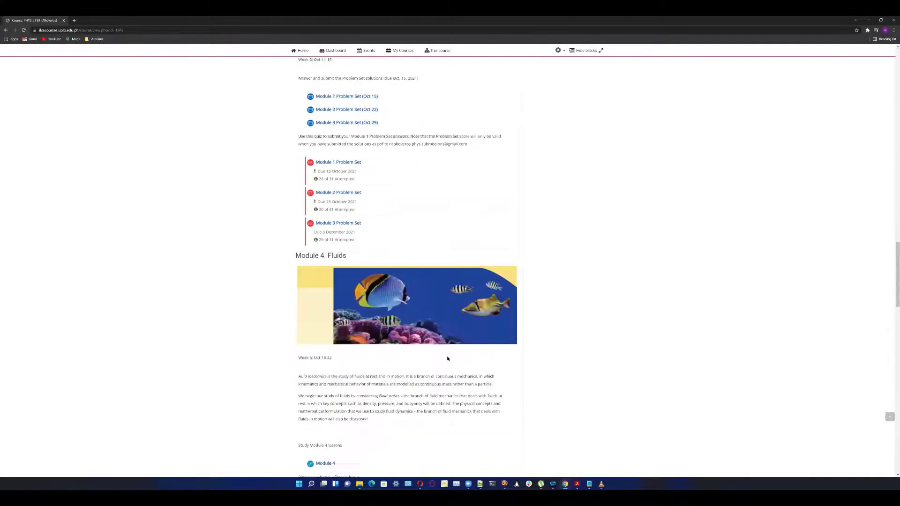
scroll(447, 358, "down", 1)
scroll(446, 359, "down", 2)
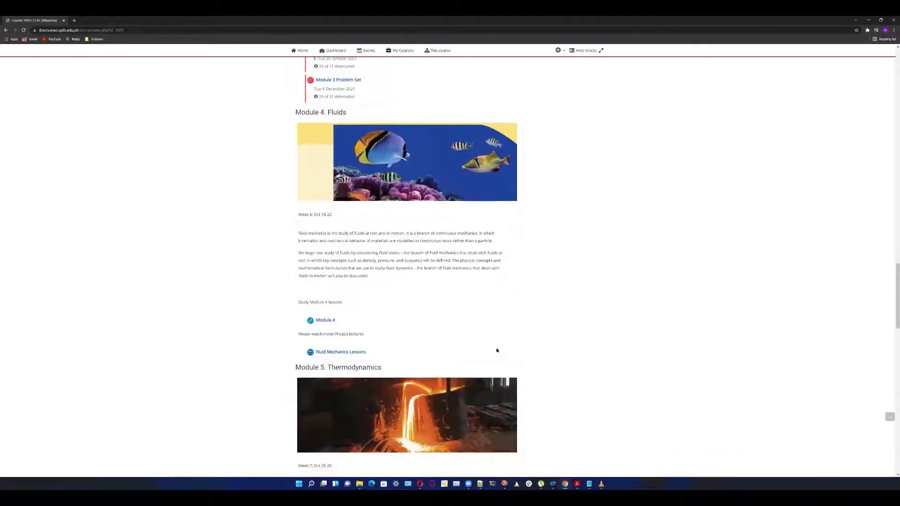
scroll(496, 349, "down", 1)
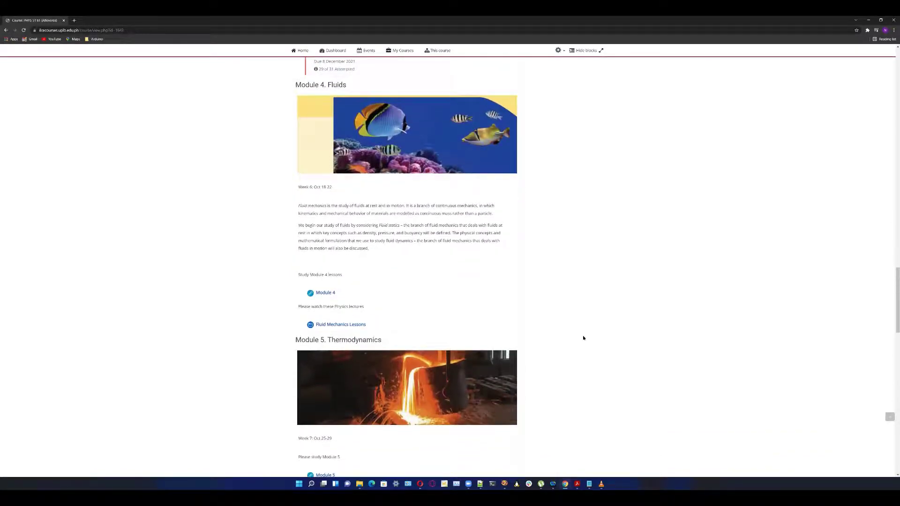
scroll(583, 337, "down", 2)
scroll(583, 337, "down", 1)
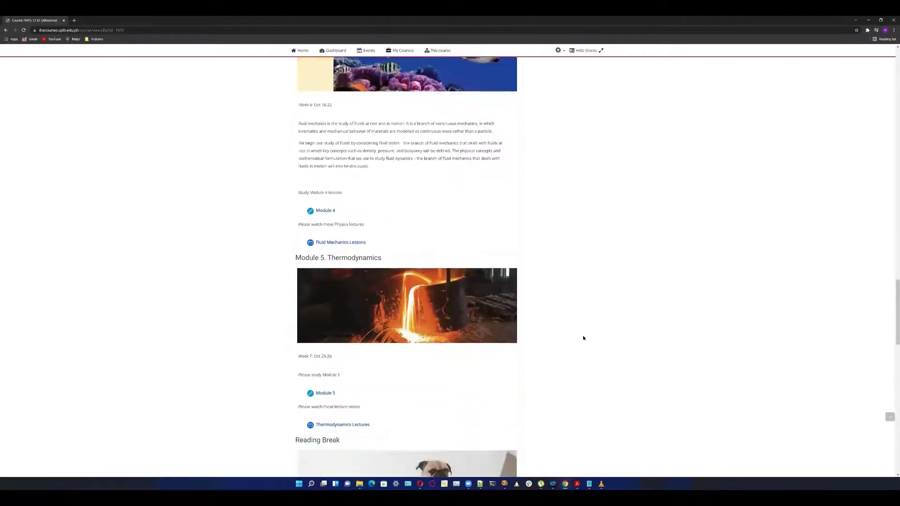
scroll(582, 339, "down", 1)
scroll(583, 338, "down", 1)
scroll(583, 338, "down", 1)
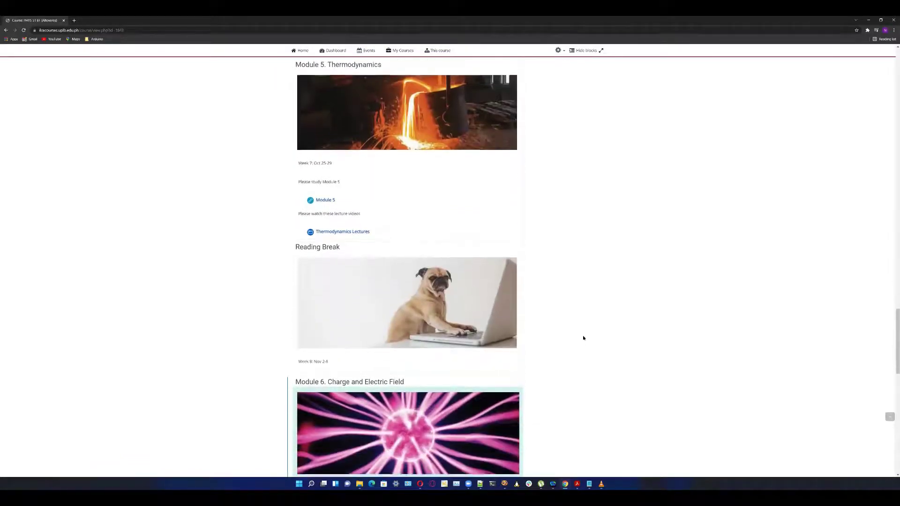
scroll(583, 338, "down", 2)
scroll(582, 337, "down", 1)
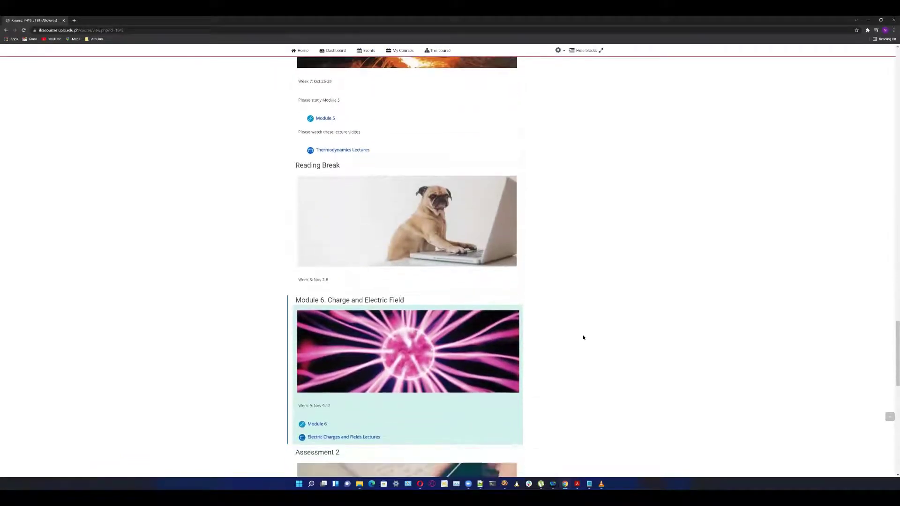
scroll(583, 338, "up", 1)
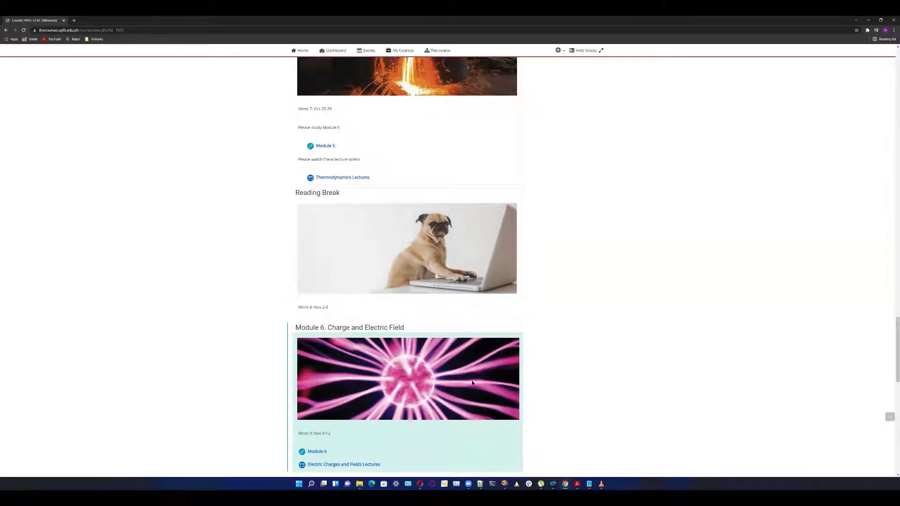
scroll(472, 382, "down", 1)
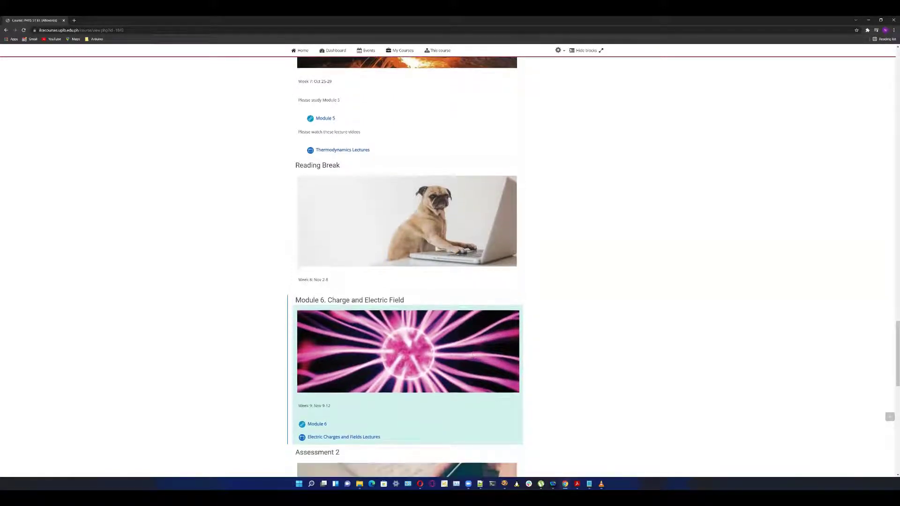
scroll(473, 382, "down", 2)
scroll(473, 382, "down", 2)
scroll(472, 382, "down", 1)
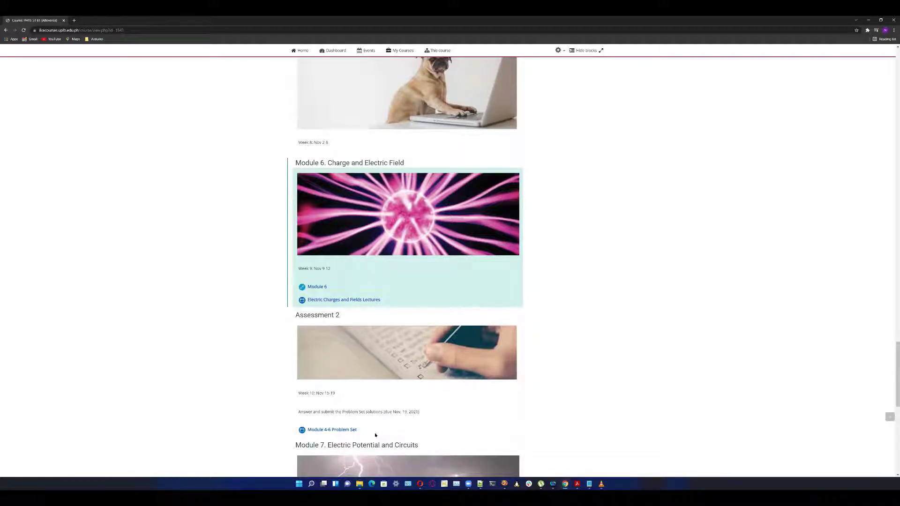
left_click(338, 429)
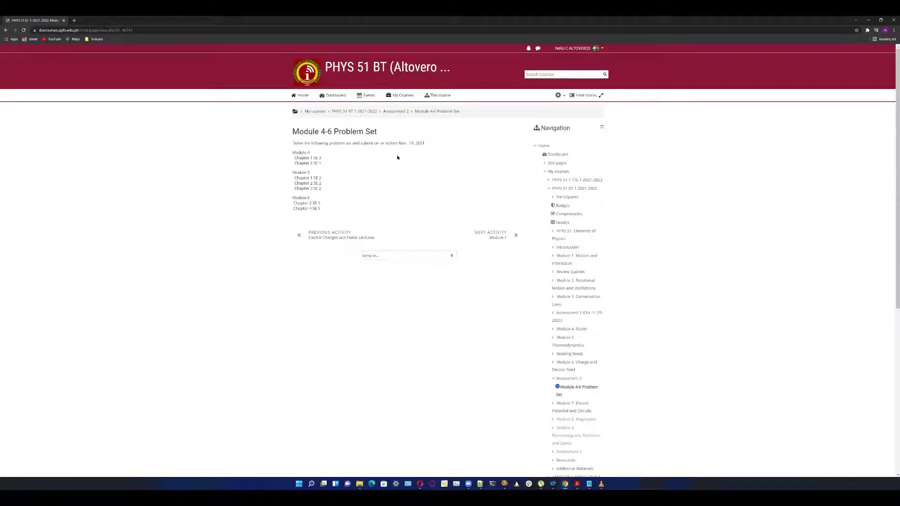
Go back to the PHYS 51 Moodle course page.
left_click(352, 115)
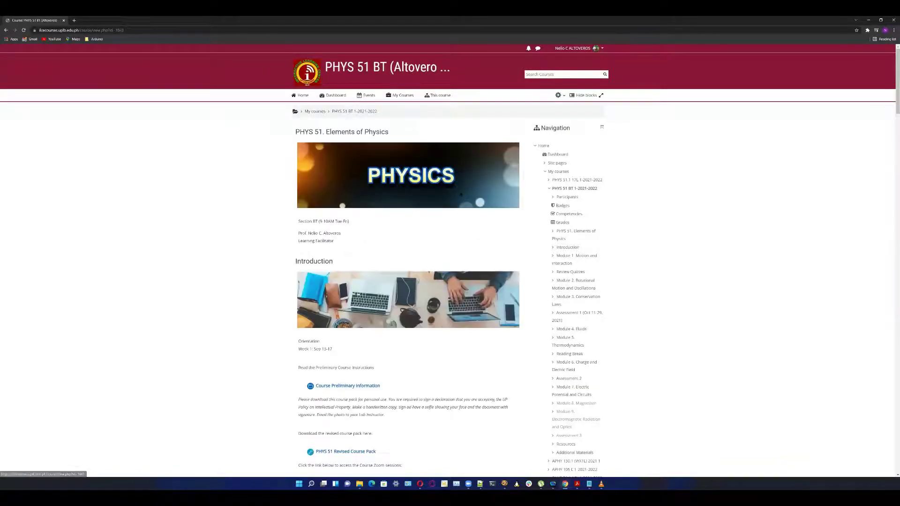
scroll(457, 221, "down", 3)
scroll(457, 221, "down", 1)
scroll(457, 221, "down", 1)
scroll(457, 224, "down", 1)
scroll(456, 225, "down", 1)
scroll(456, 225, "down", 1)
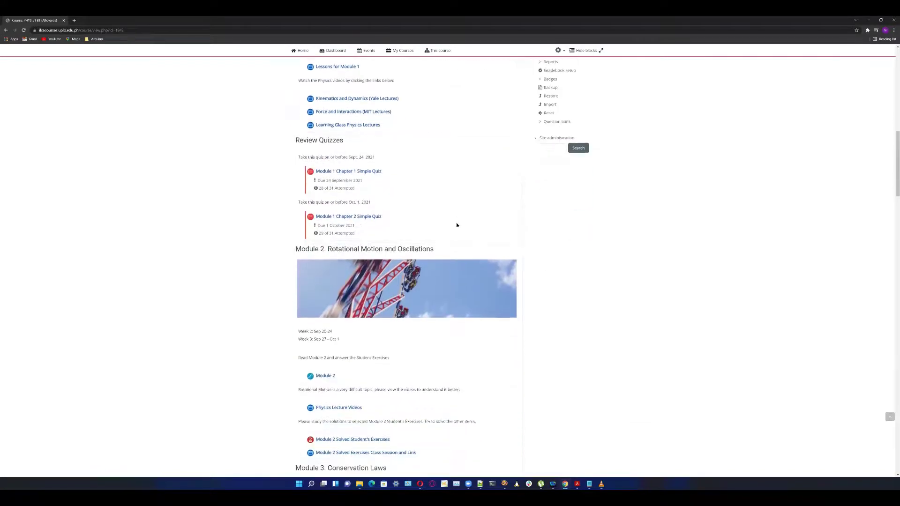
scroll(456, 225, "down", 1)
scroll(457, 225, "down", 1)
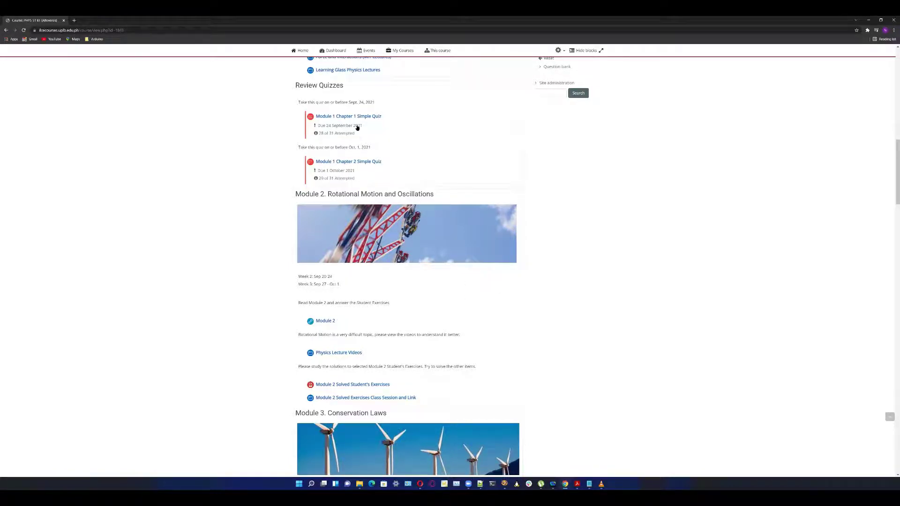
scroll(361, 131, "down", 2)
scroll(357, 127, "down", 1)
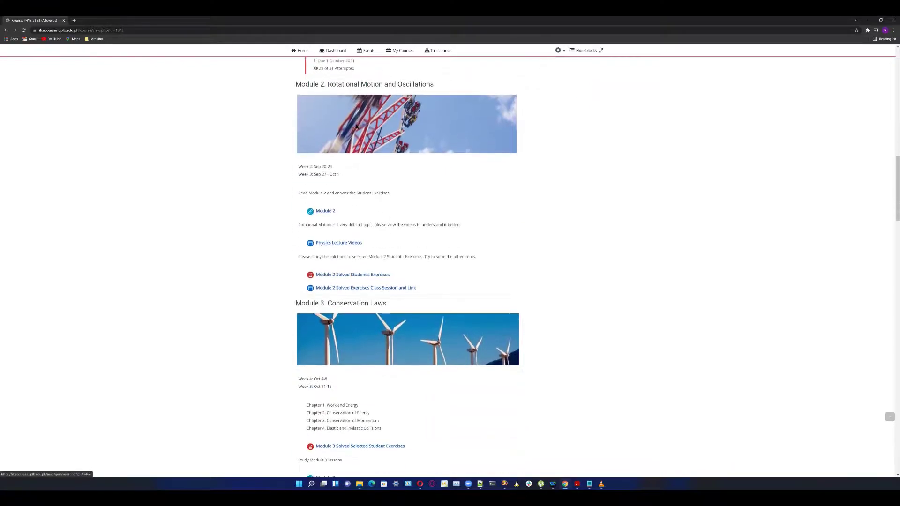
scroll(357, 127, "down", 2)
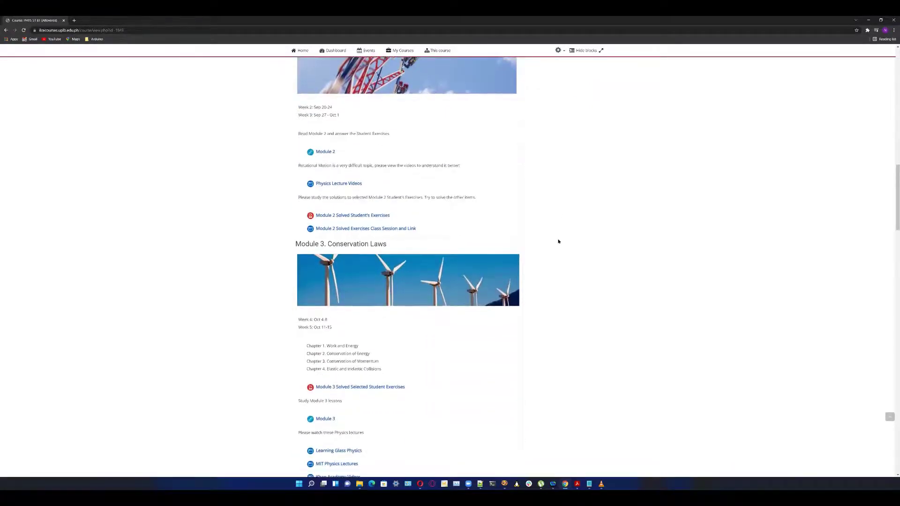
scroll(558, 241, "down", 3)
scroll(558, 242, "down", 3)
scroll(528, 272, "down", 2)
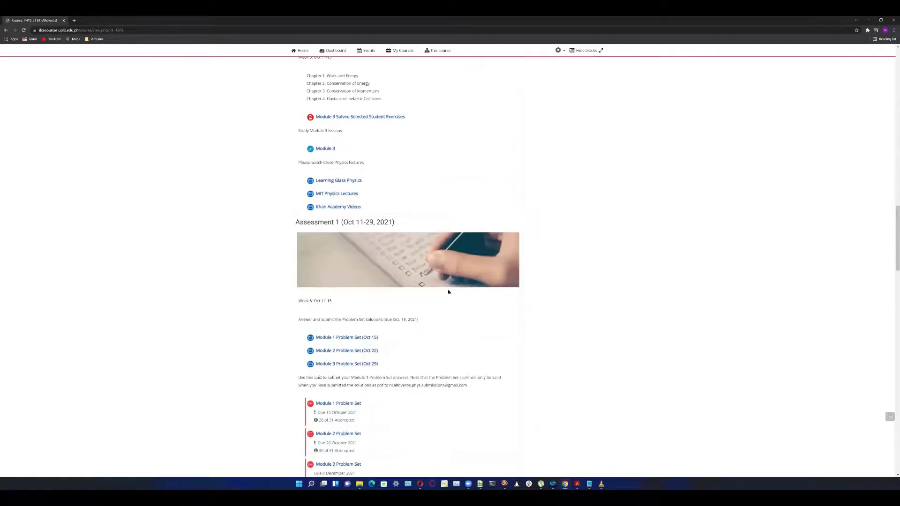
scroll(421, 355, "down", 1)
scroll(422, 354, "down", 1)
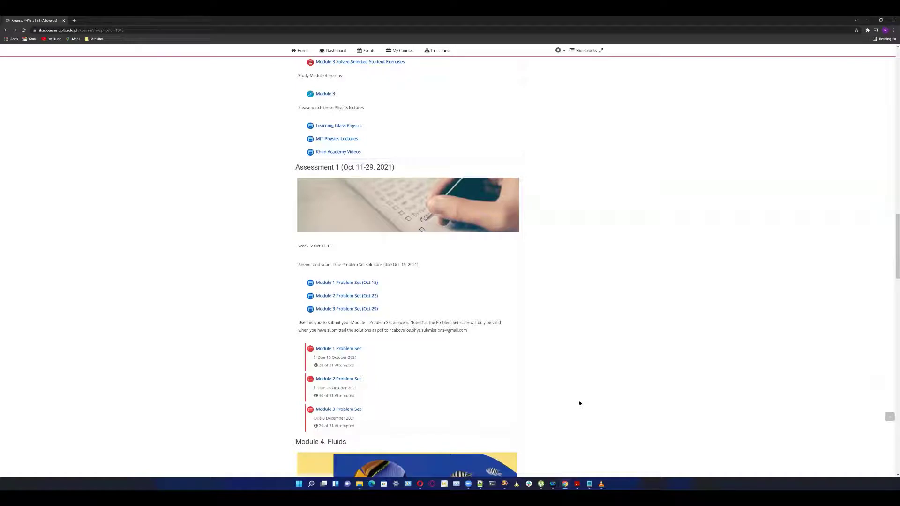
scroll(580, 402, "down", 1)
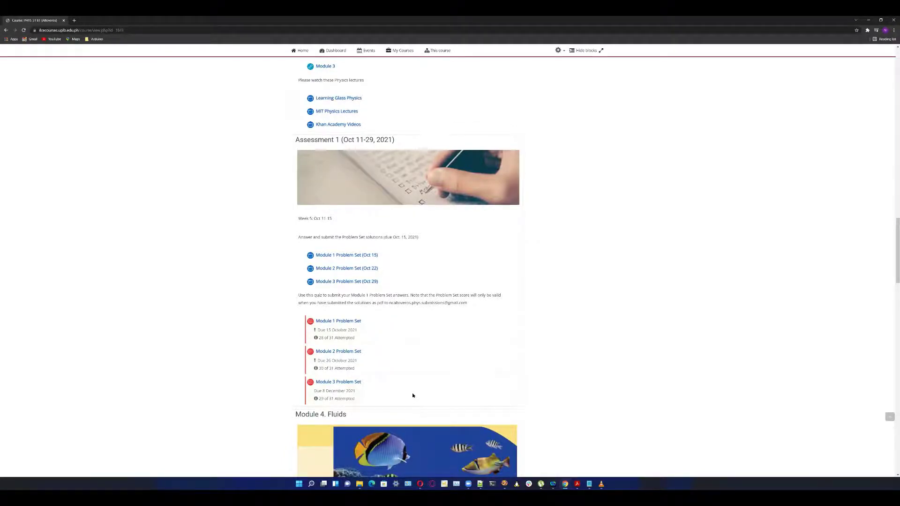
scroll(413, 395, "down", 1)
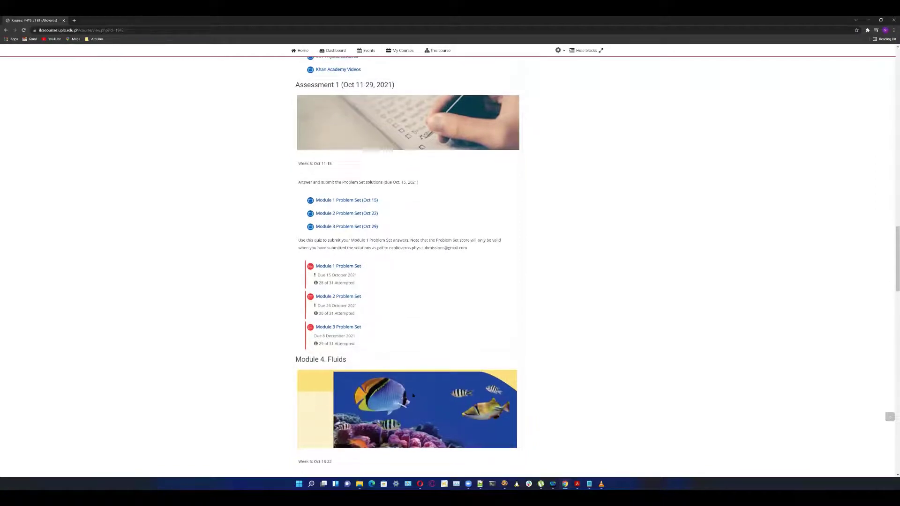
scroll(707, 413, "down", 1)
scroll(622, 412, "down", 1)
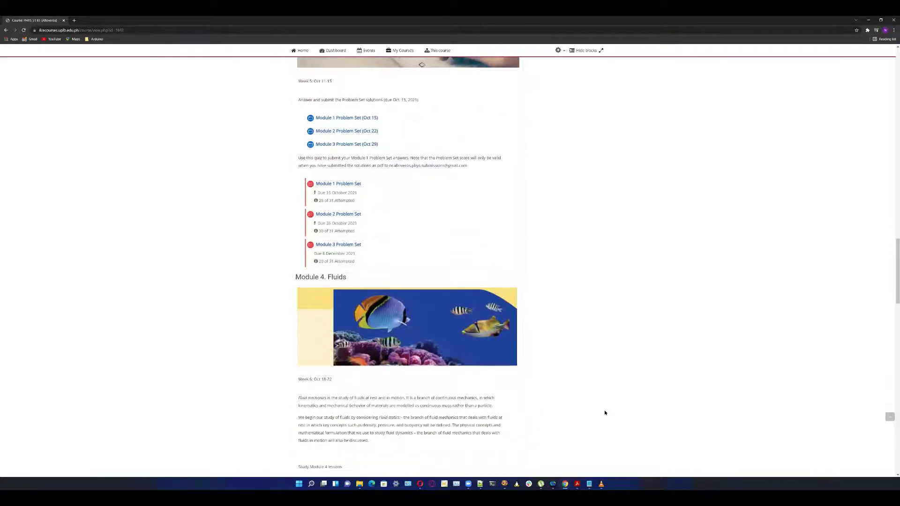
scroll(605, 413, "down", 1)
scroll(596, 412, "down", 1)
scroll(596, 411, "down", 1)
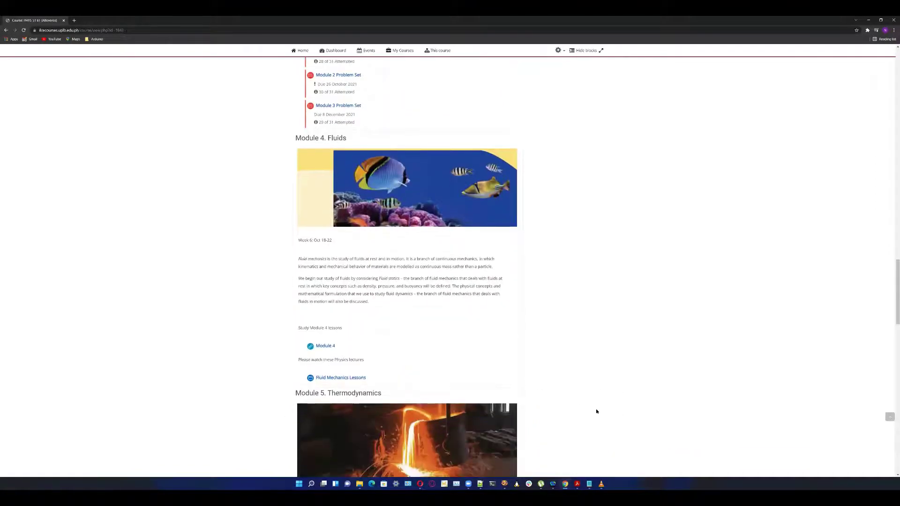
scroll(596, 412, "down", 1)
scroll(596, 411, "down", 1)
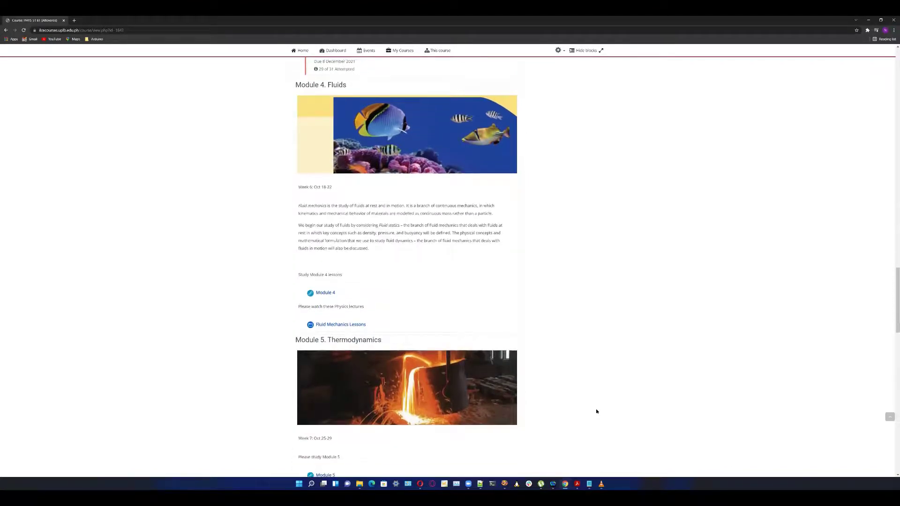
scroll(596, 411, "down", 1)
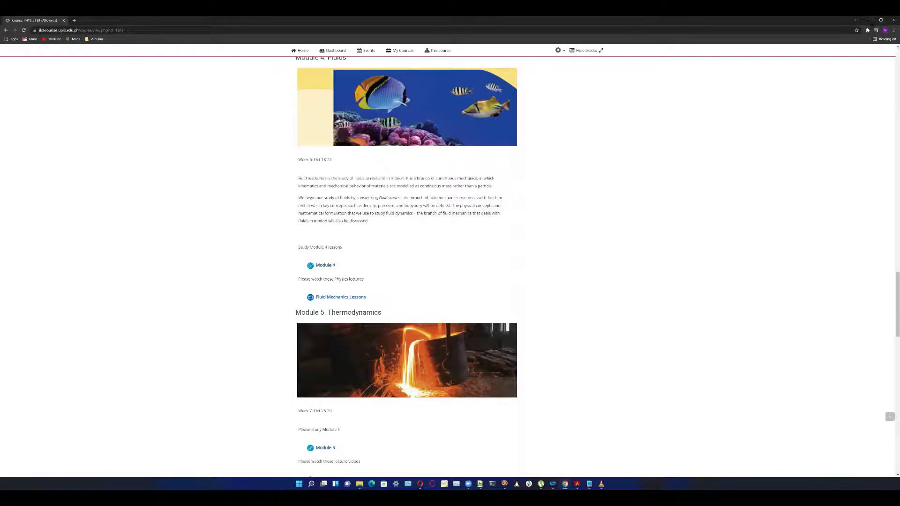
Minimize Chrome and switch to the PHYS 51 Lecture Modules PDF.
left_click(867, 19)
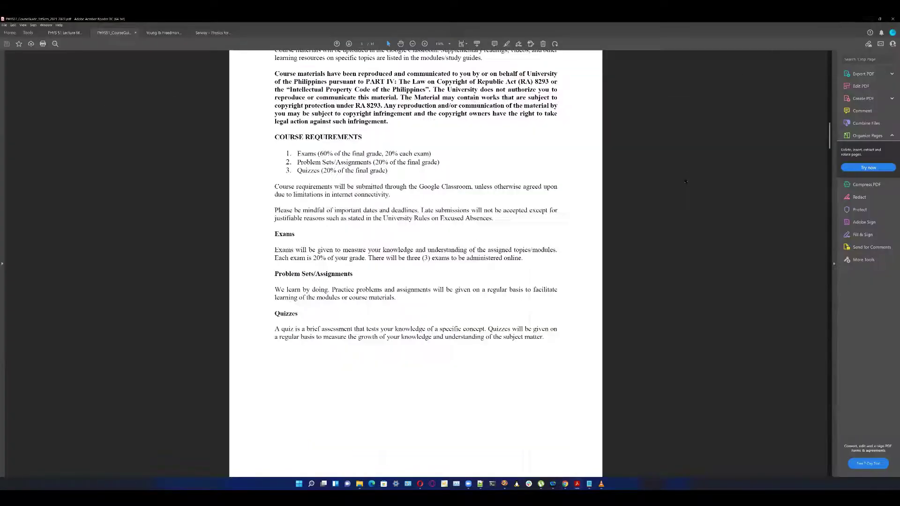
left_click(65, 34)
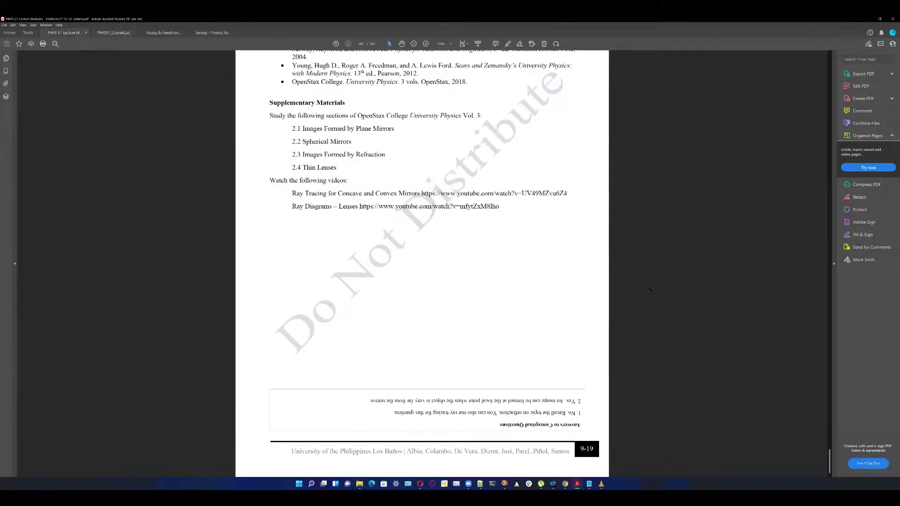
scroll(657, 288, "up", 2)
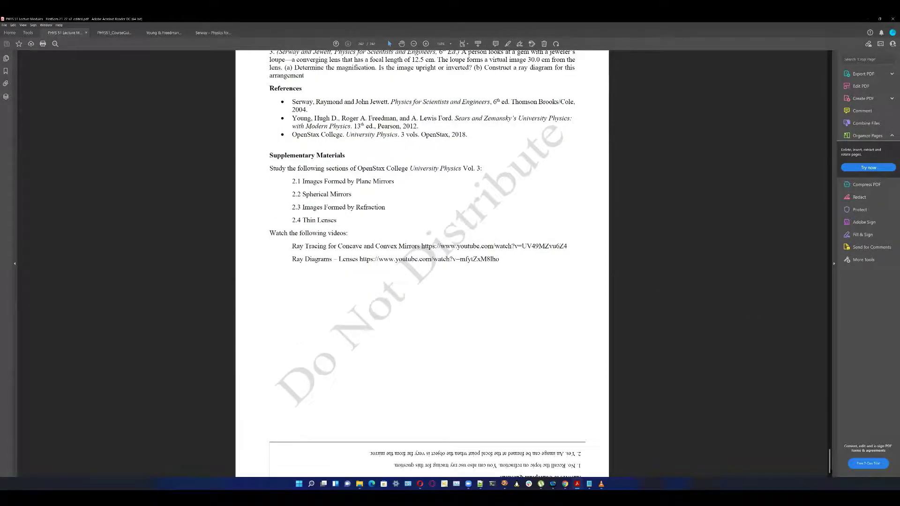
left_click_drag(830, 462, 829, 281)
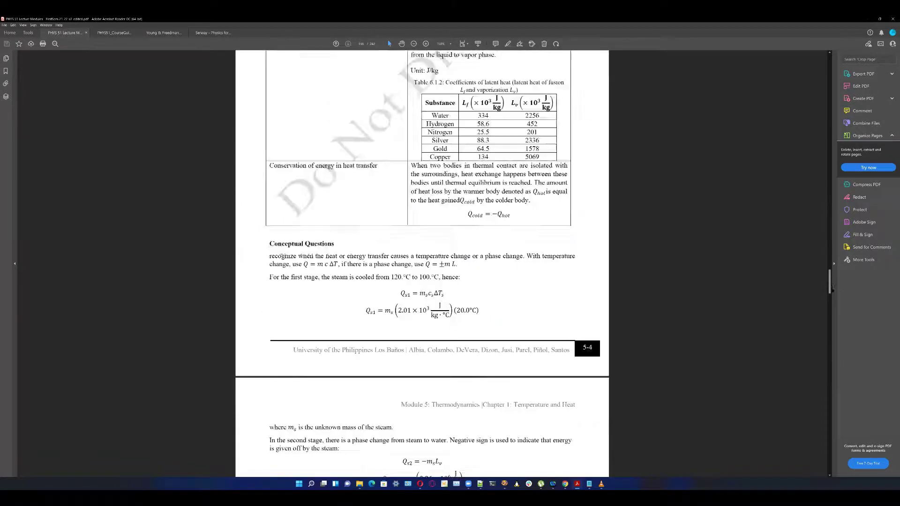
scroll(830, 295, "down", 5)
scroll(808, 309, "down", 5)
scroll(787, 321, "down", 5)
scroll(836, 369, "down", 2)
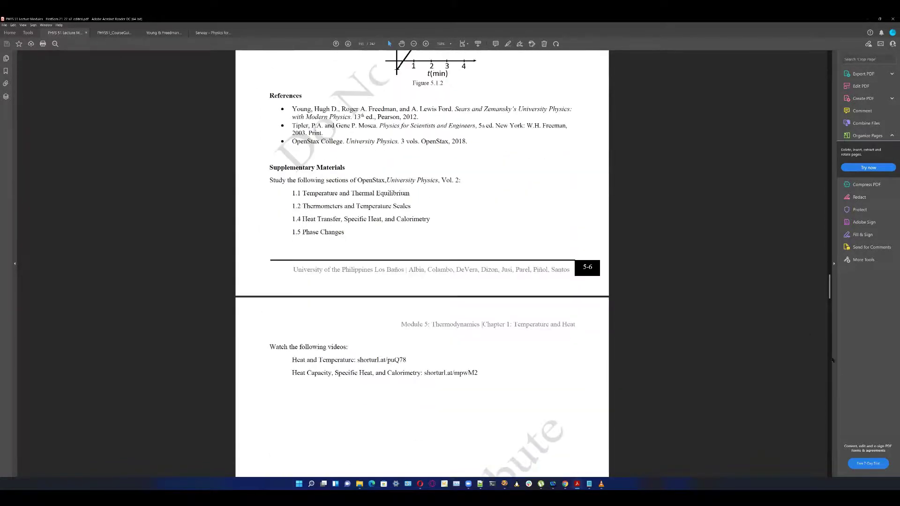
scroll(836, 369, "down", 5)
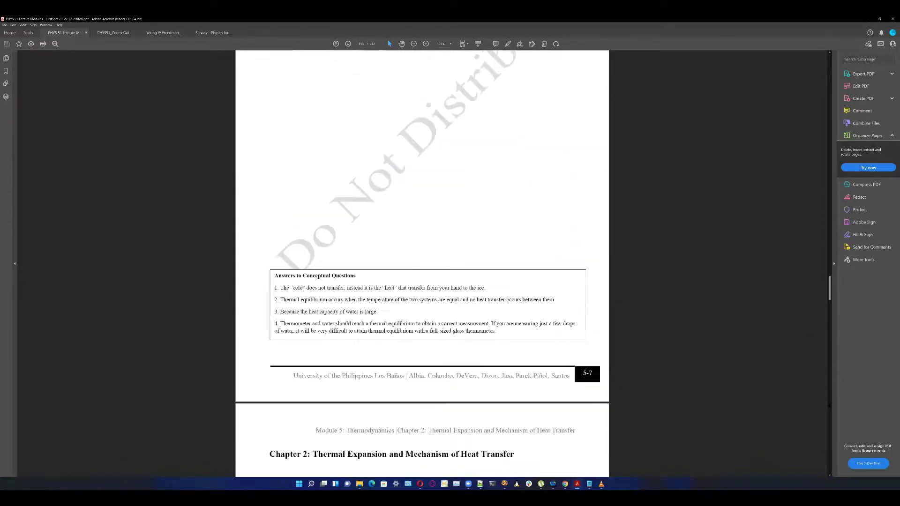
scroll(422, 264, "down", 5)
scroll(422, 263, "down", 5)
scroll(422, 263, "down", 5)
scroll(422, 263, "down", 5)
scroll(422, 264, "down", 5)
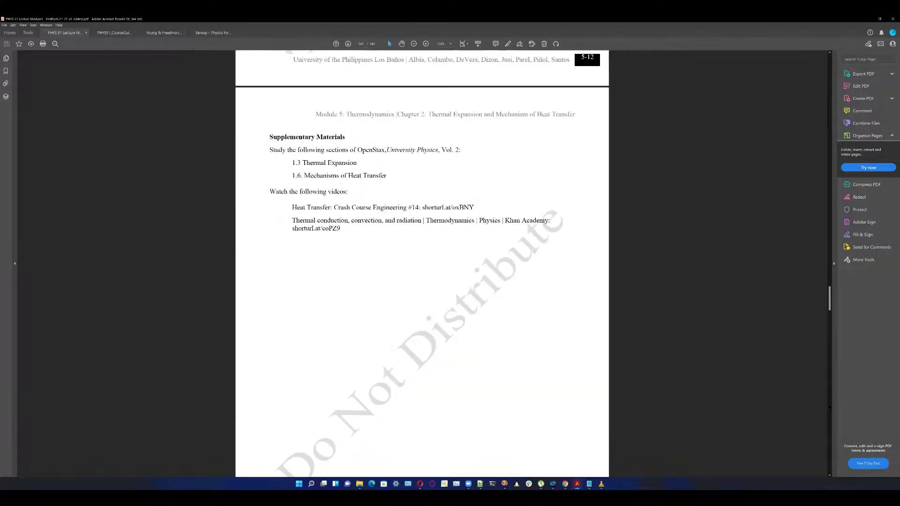
scroll(422, 264, "down", 5)
scroll(422, 264, "down", 5)
scroll(421, 263, "down", 5)
scroll(422, 263, "down", 5)
scroll(422, 264, "down", 5)
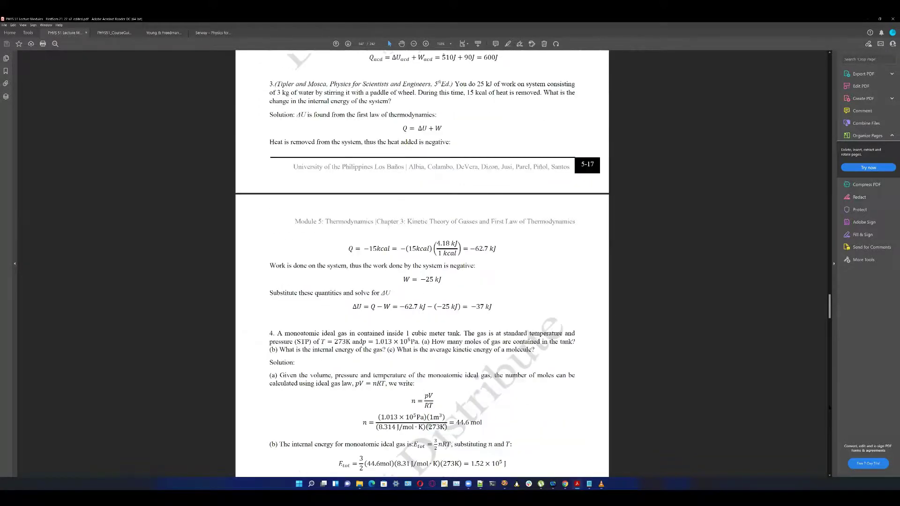
scroll(422, 263, "down", 5)
scroll(422, 263, "down", 5)
scroll(422, 264, "down", 5)
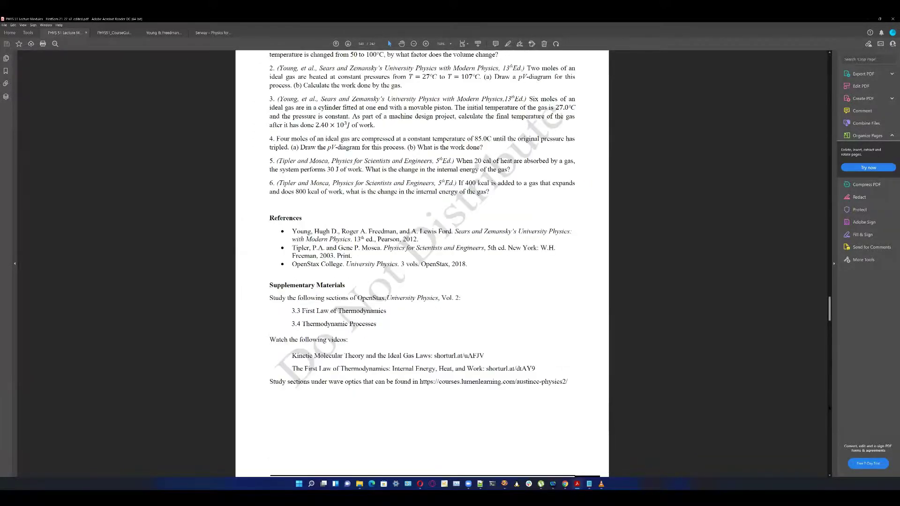
scroll(422, 264, "down", 5)
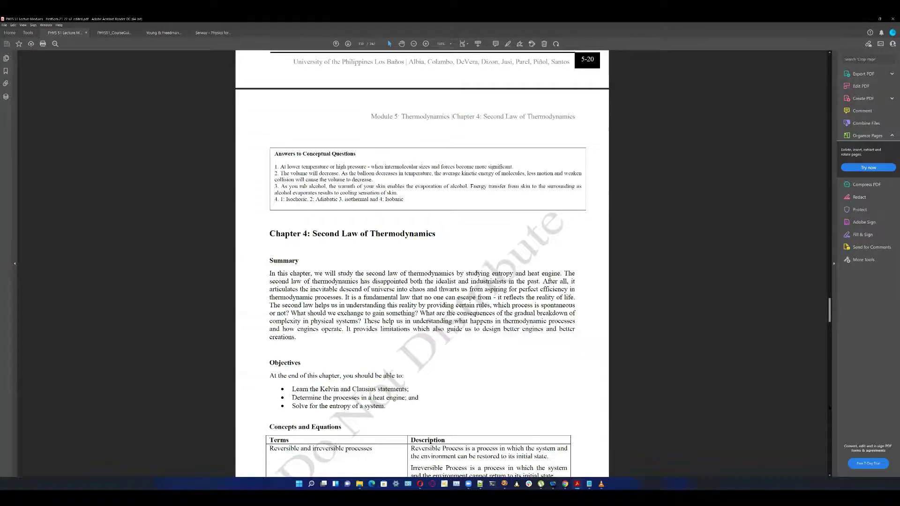
scroll(421, 264, "down", 5)
scroll(422, 263, "down", 5)
scroll(421, 263, "down", 5)
scroll(422, 264, "down", 5)
scroll(422, 263, "down", 5)
scroll(679, 410, "down", 5)
scroll(680, 410, "down", 5)
scroll(679, 410, "down", 1)
scroll(680, 411, "down", 1)
scroll(680, 411, "down", 2)
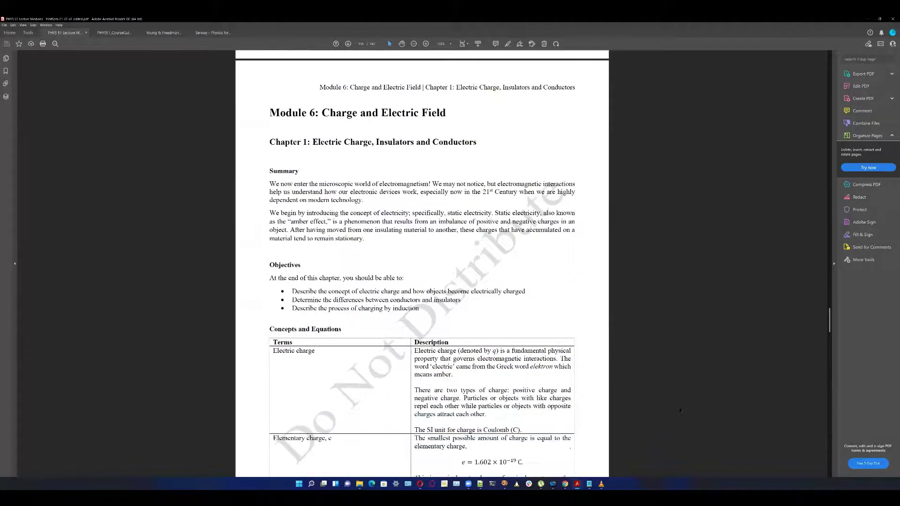
scroll(680, 410, "down", 1)
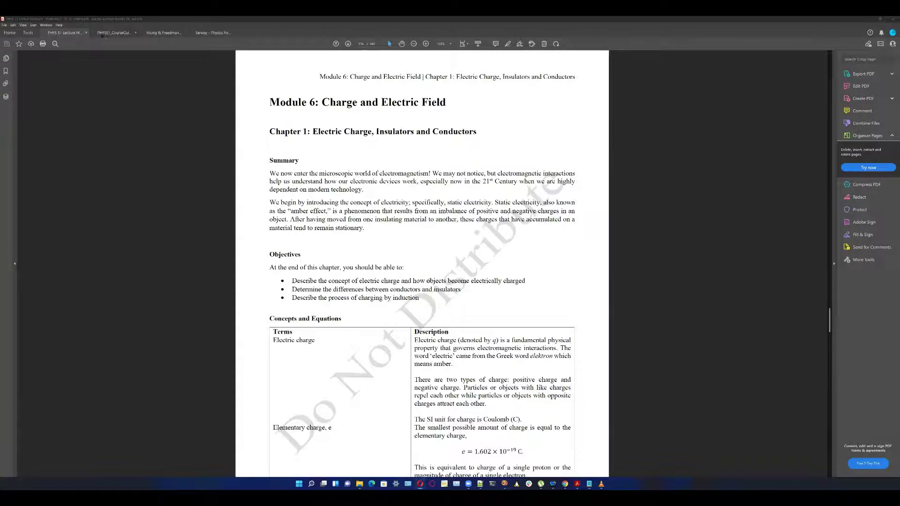
mouse_move(163, 33)
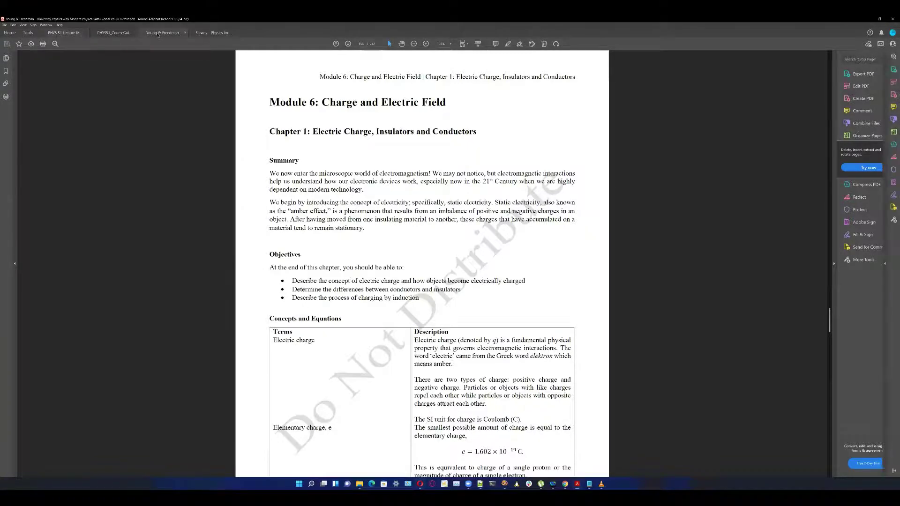
Switch to the Young & Freedman University Physics textbook PDF.
left_click(163, 32)
scroll(870, 128, "up", 1)
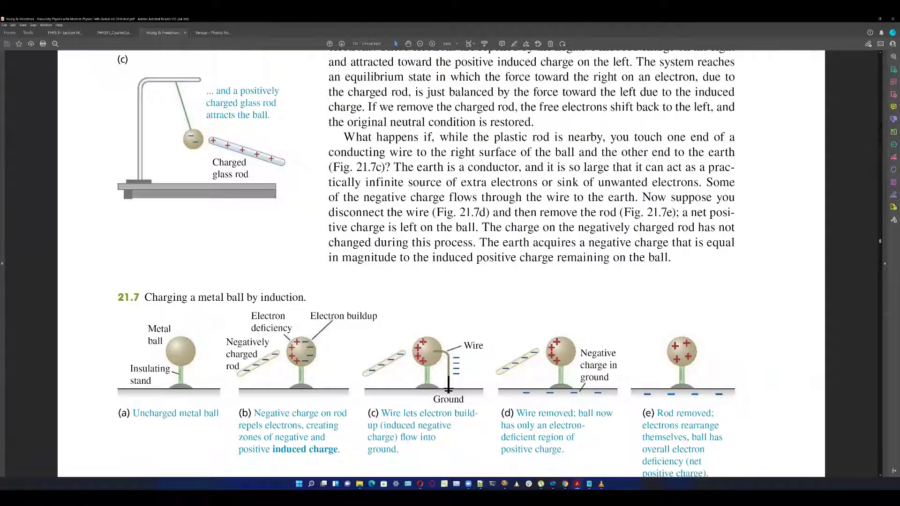
scroll(440, 263, "up", 8)
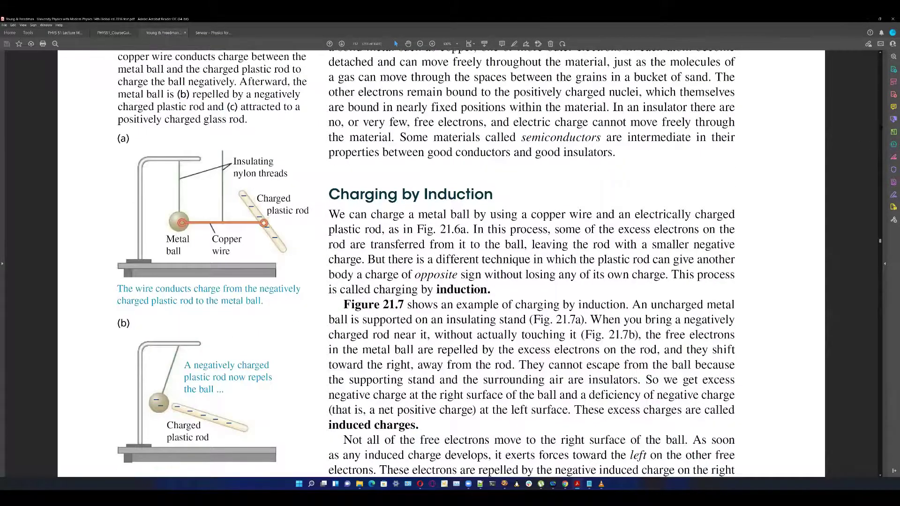
scroll(450, 263, "up", 2)
scroll(450, 264, "up", 5)
scroll(450, 264, "up", 6)
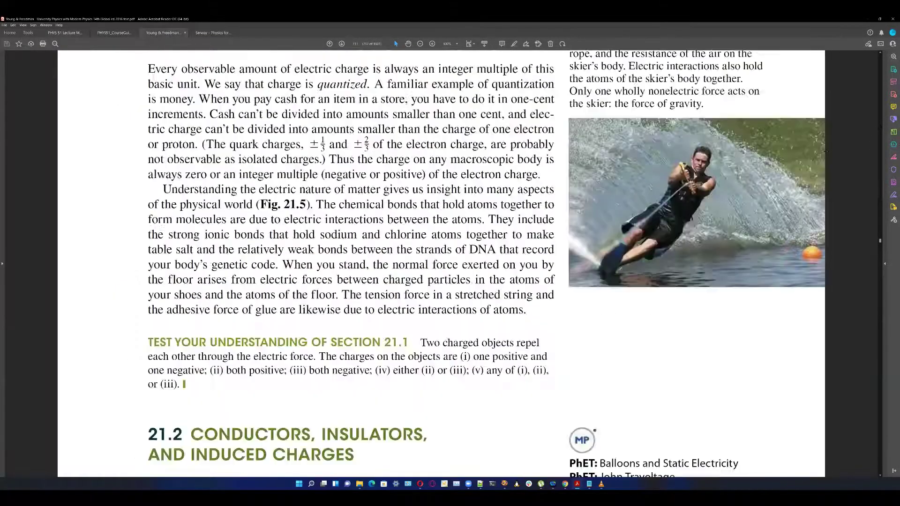
scroll(449, 264, "up", 2)
scroll(451, 263, "up", 5)
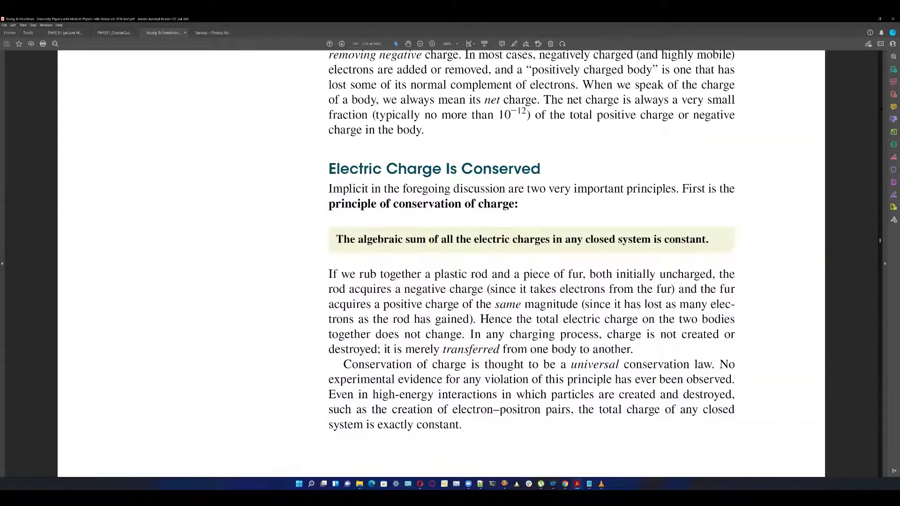
scroll(450, 264, "up", 5)
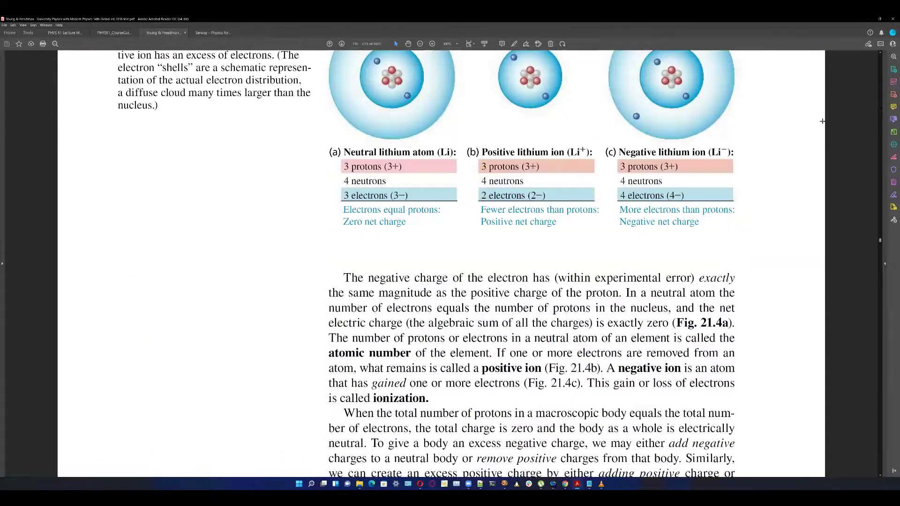
scroll(822, 121, "up", 2)
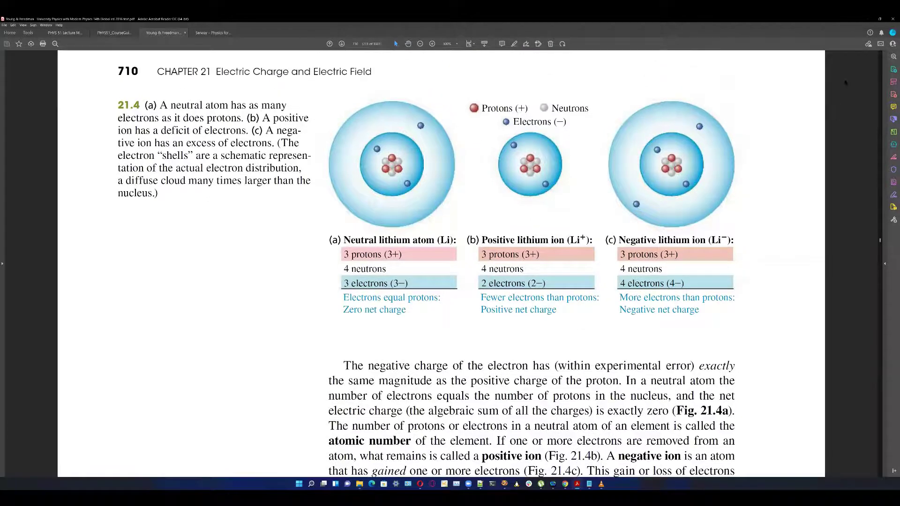
scroll(850, 81, "up", 1)
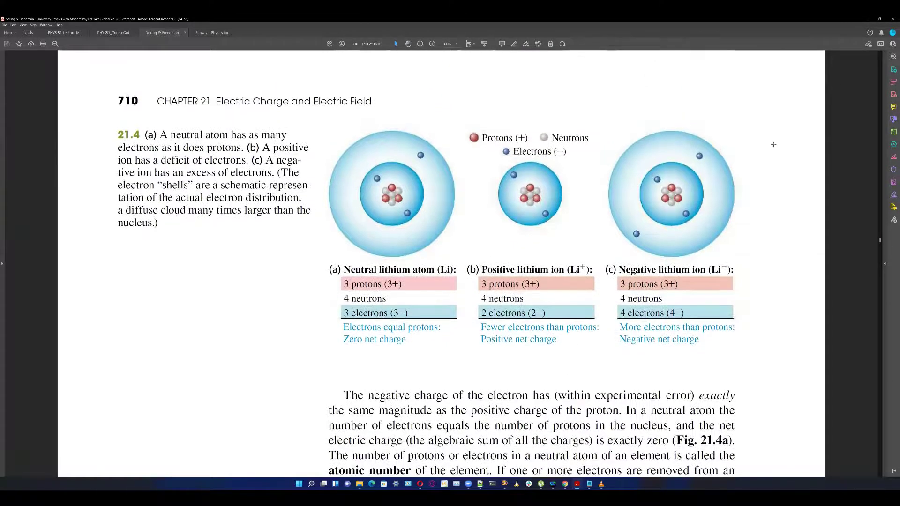
scroll(677, 183, "up", 5)
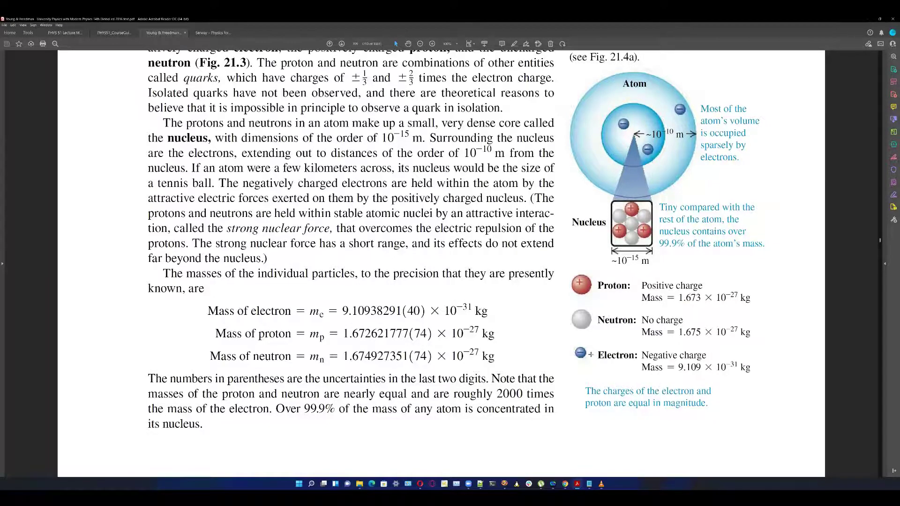
scroll(593, 354, "down", 5)
scroll(591, 355, "down", 2)
scroll(591, 354, "down", 1)
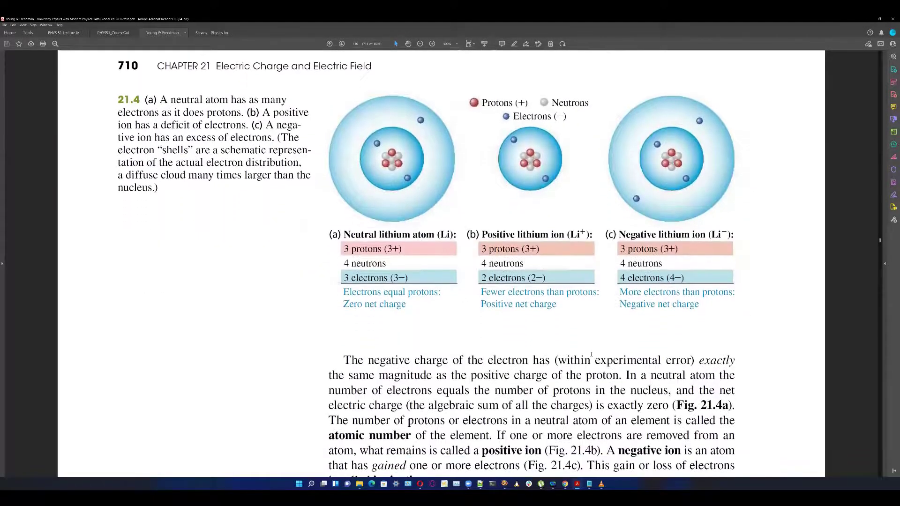
scroll(765, 400, "down", 1)
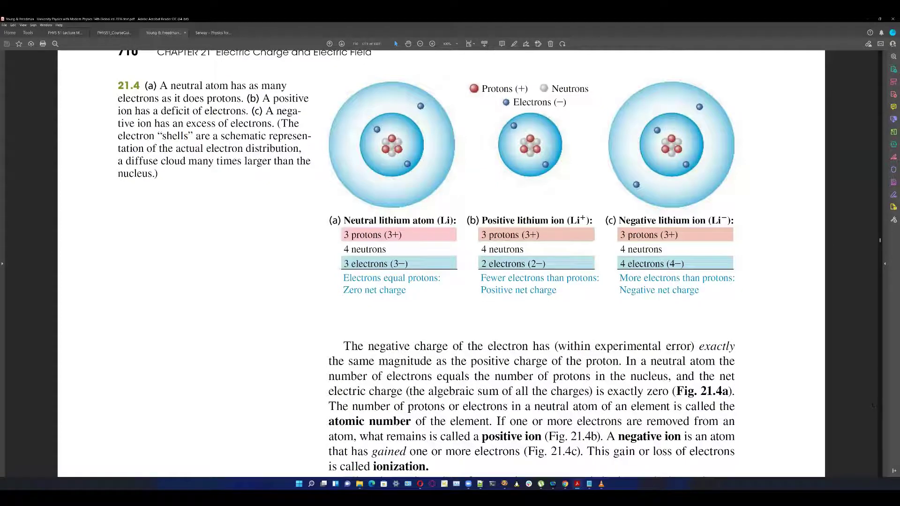
scroll(440, 263, "down", 10)
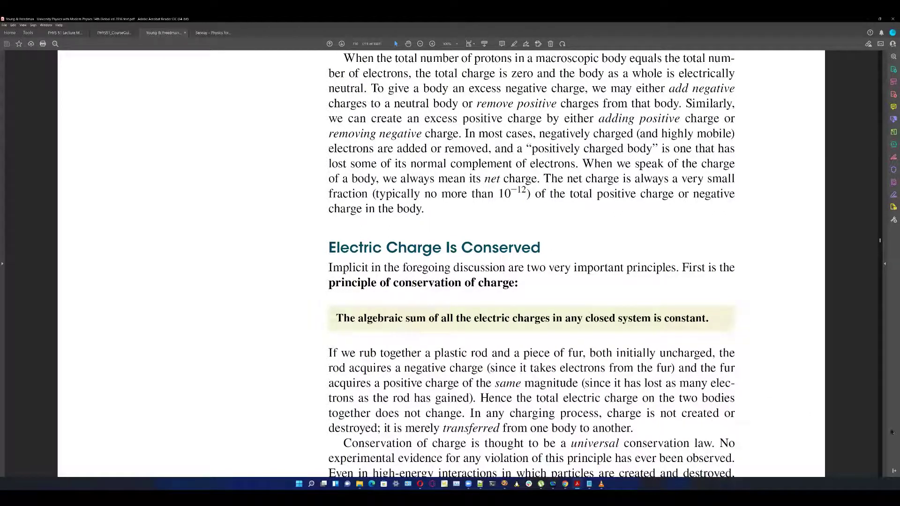
scroll(531, 264, "down", 3)
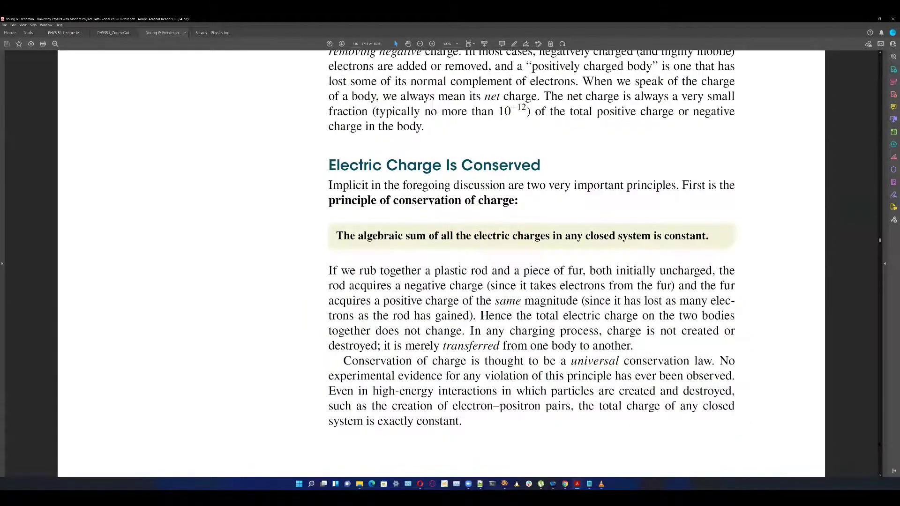
scroll(827, 424, "down", 5)
scroll(827, 425, "down", 1)
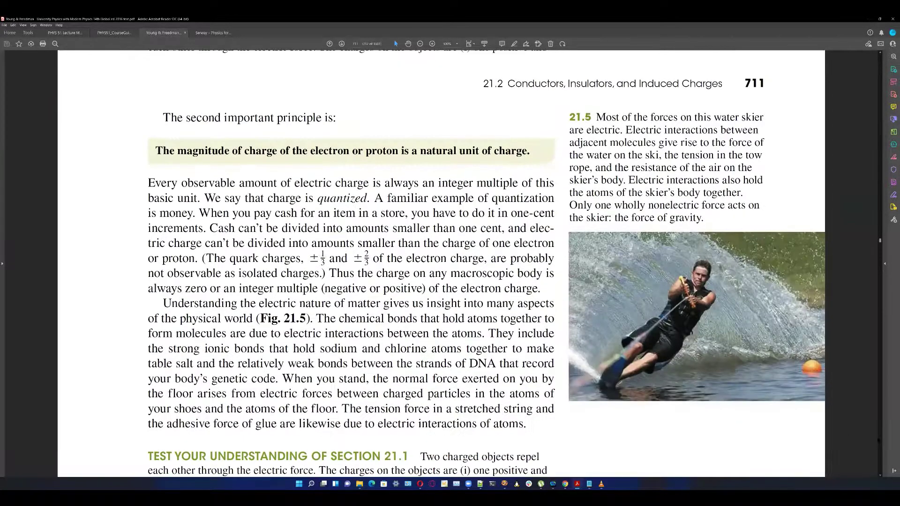
scroll(450, 264, "down", 15)
scroll(684, 383, "down", 4)
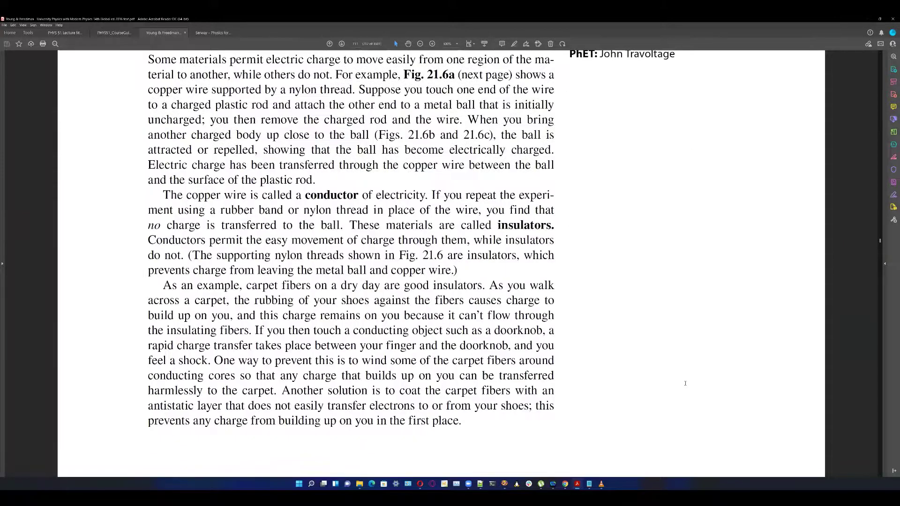
scroll(684, 383, "down", 14)
scroll(684, 383, "down", 1)
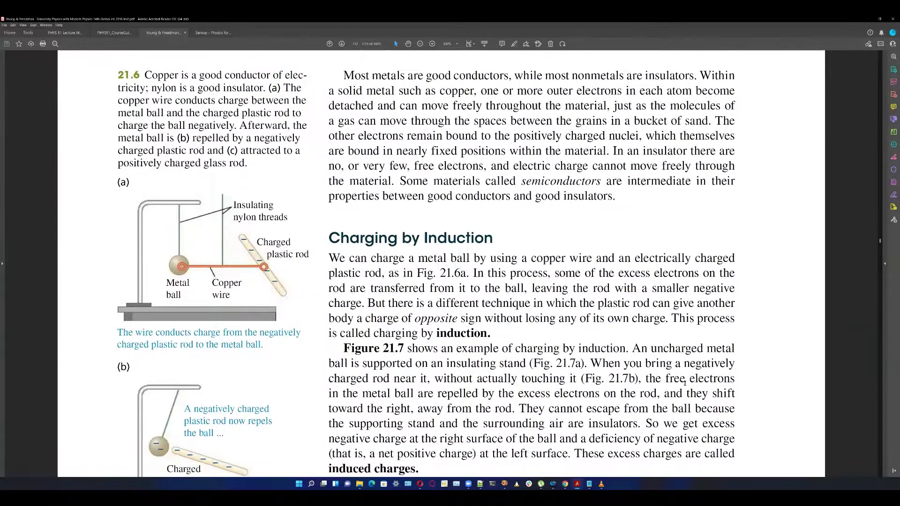
scroll(685, 380, "down", 2)
scroll(685, 381, "down", 1)
scroll(575, 332, "down", 1)
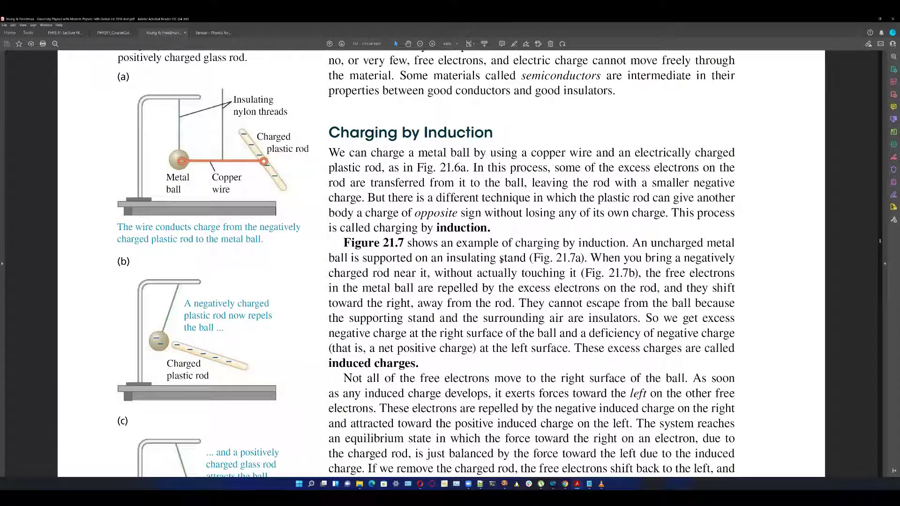
scroll(499, 258, "down", 1)
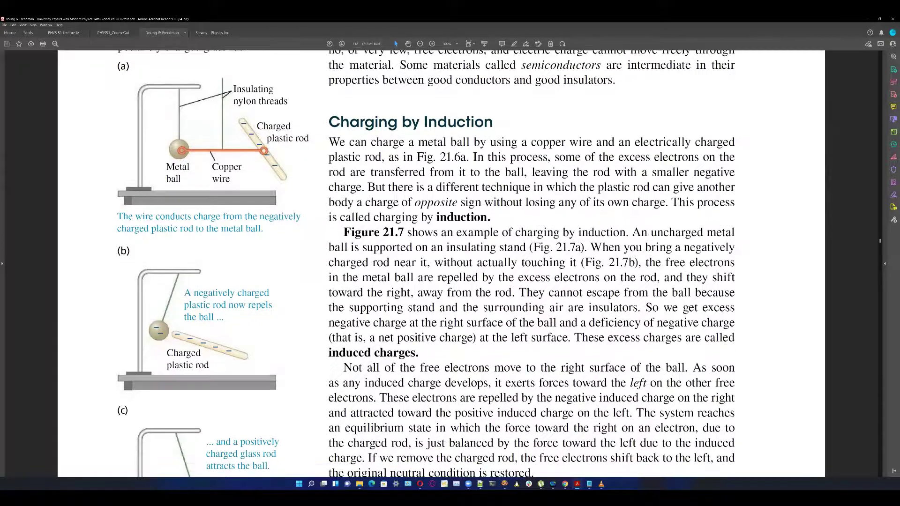
scroll(500, 262, "down", 1)
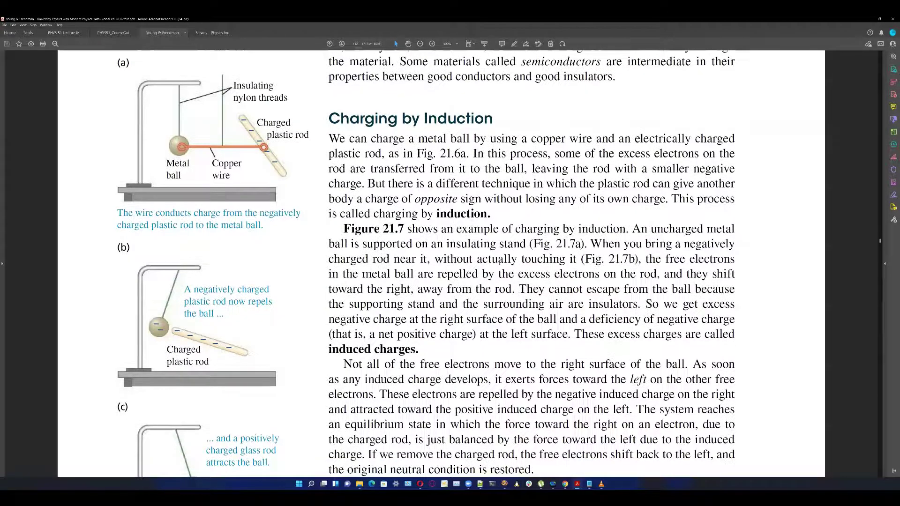
scroll(500, 261, "down", 1)
scroll(499, 262, "down", 1)
scroll(498, 264, "down", 2)
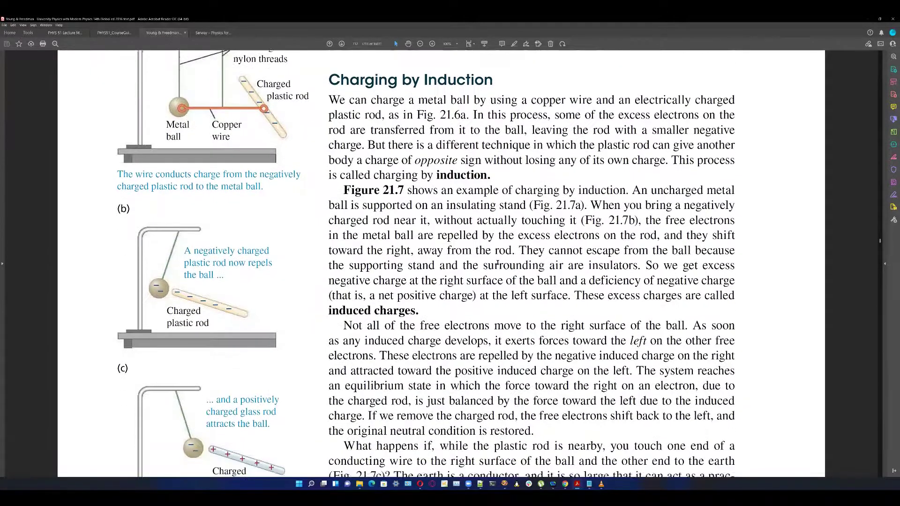
scroll(498, 263, "down", 1)
scroll(500, 262, "down", 1)
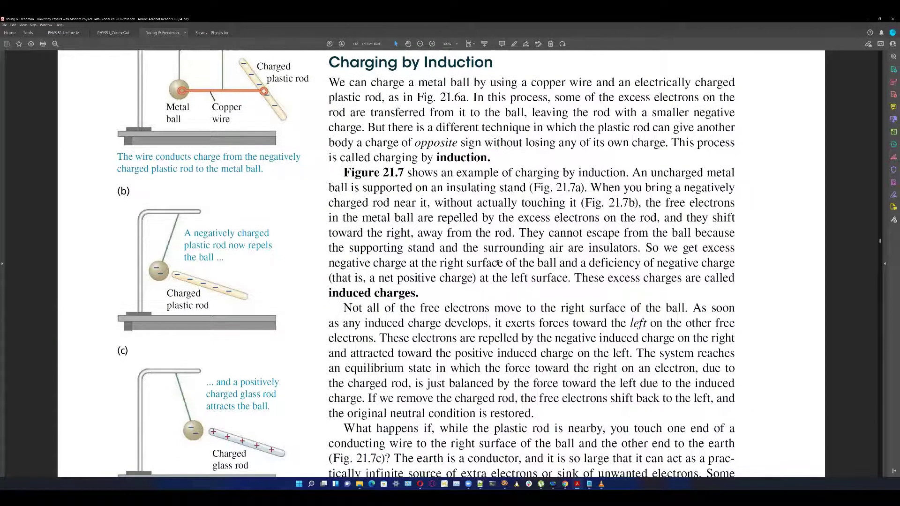
scroll(499, 262, "down", 1)
scroll(551, 204, "down", 4)
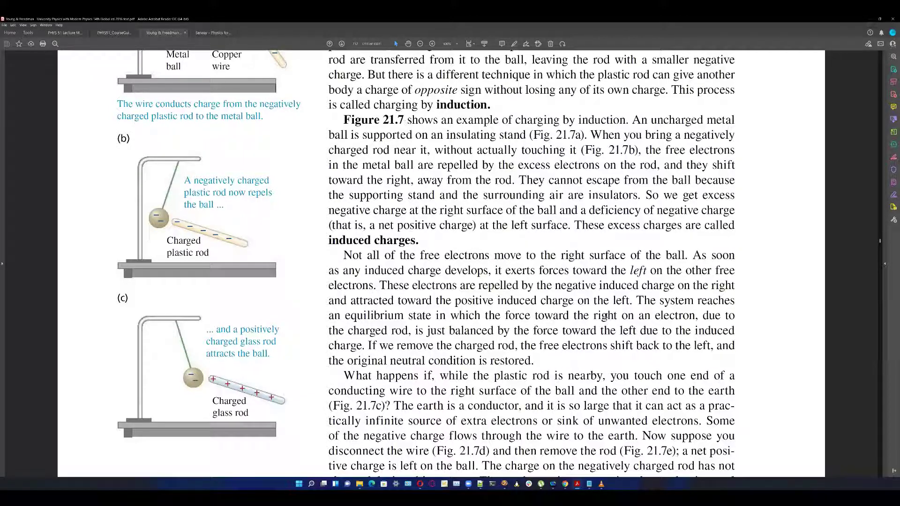
Switch to the Serway physics textbook PDF.
left_click(214, 34)
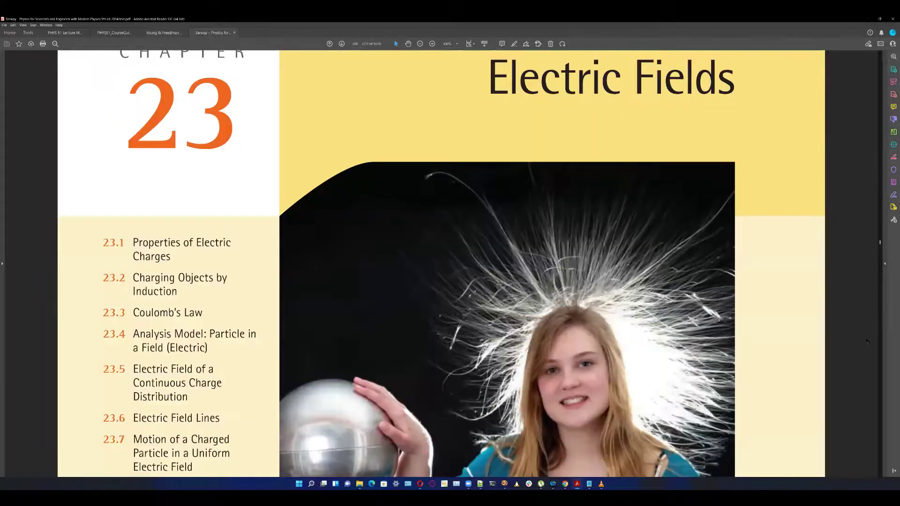
scroll(595, 353, "down", 10)
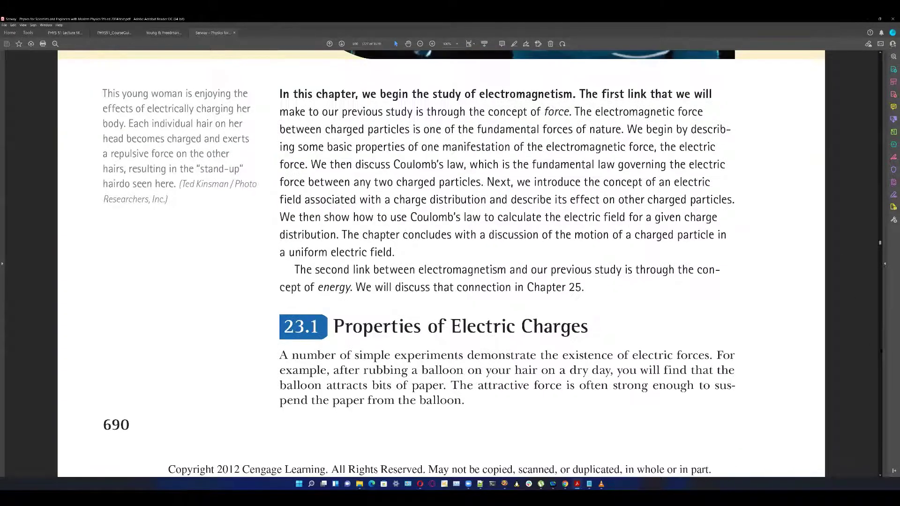
scroll(595, 353, "down", 5)
scroll(594, 353, "down", 1)
scroll(595, 353, "down", 1)
scroll(595, 353, "down", 1)
scroll(595, 353, "down", 1)
scroll(595, 352, "down", 1)
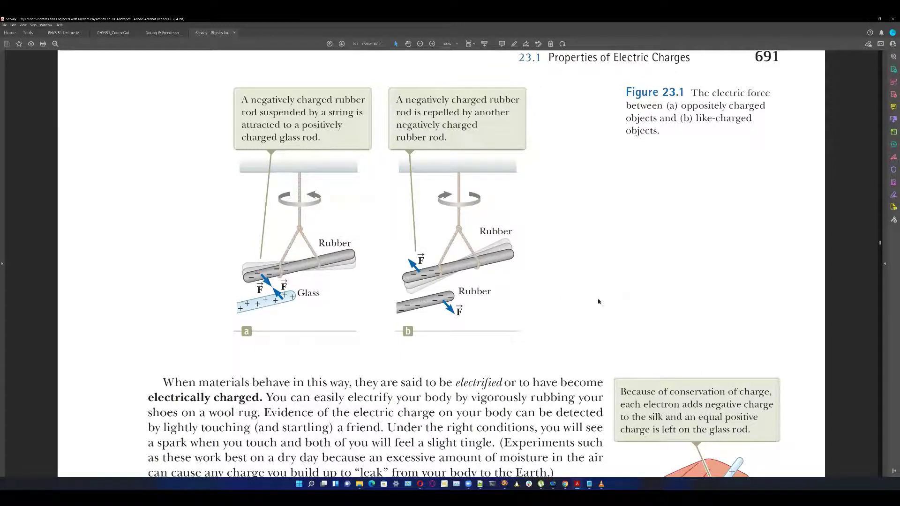
scroll(614, 300, "down", 1)
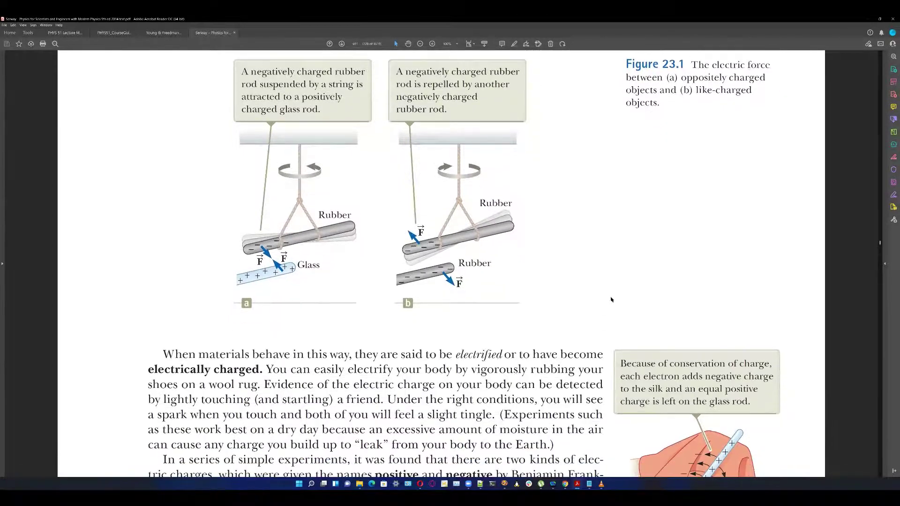
scroll(610, 307, "down", 1)
scroll(610, 306, "down", 1)
scroll(610, 308, "down", 1)
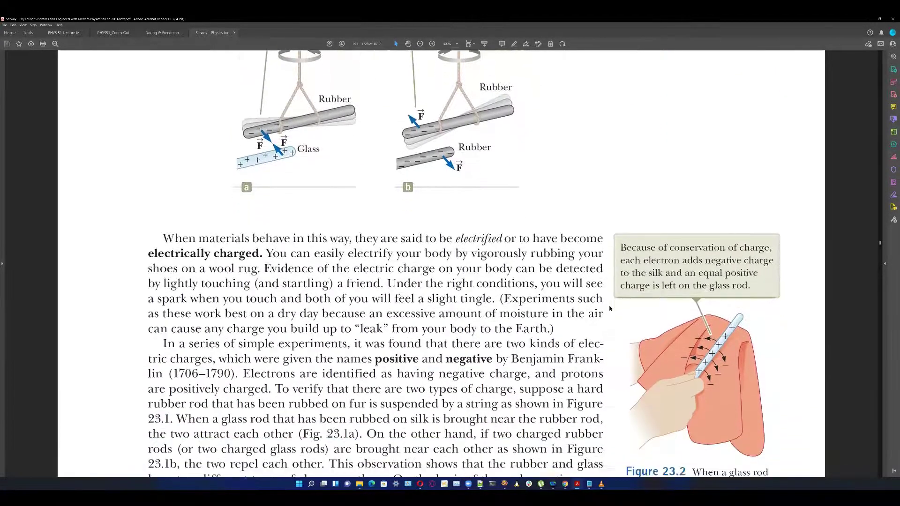
scroll(610, 306, "down", 1)
scroll(606, 306, "down", 2)
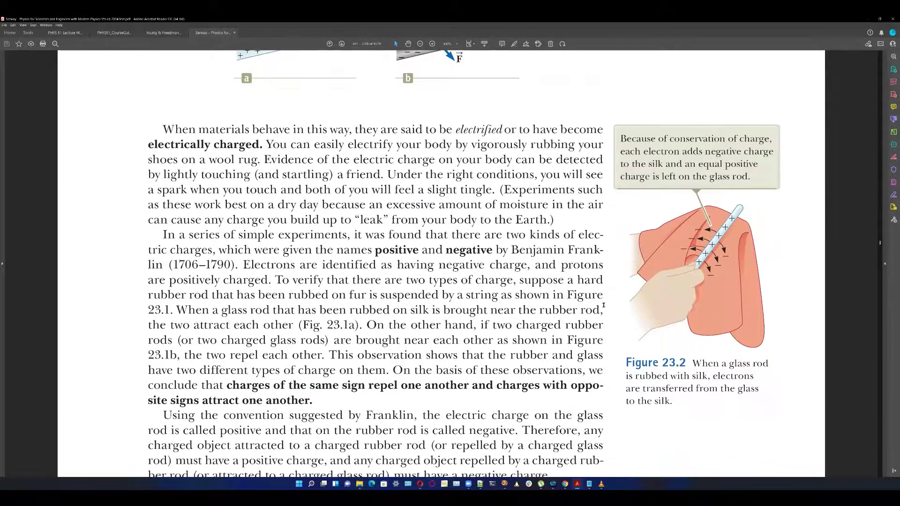
scroll(615, 321, "down", 1)
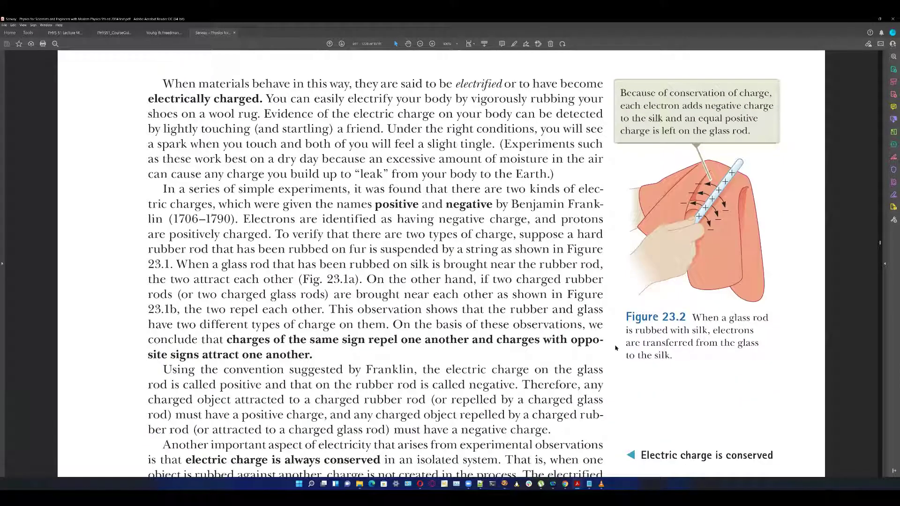
scroll(878, 411, "down", 2)
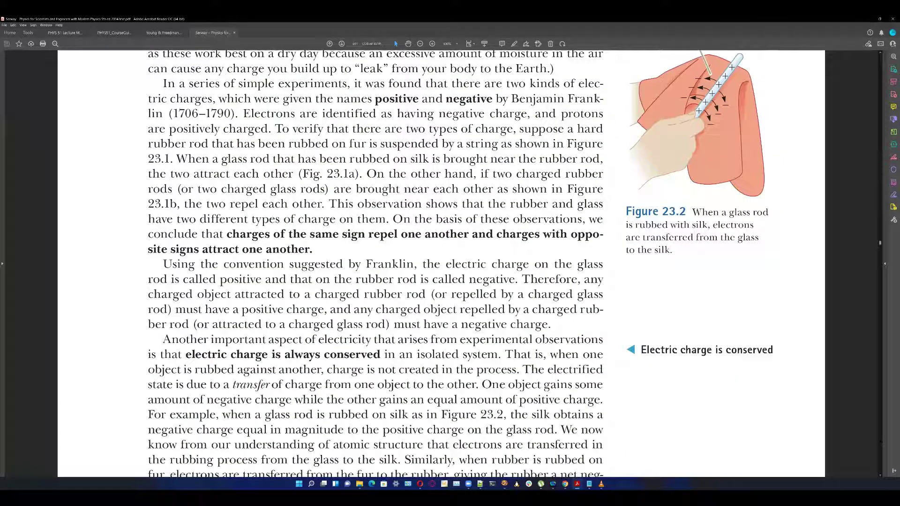
scroll(441, 264, "down", 2)
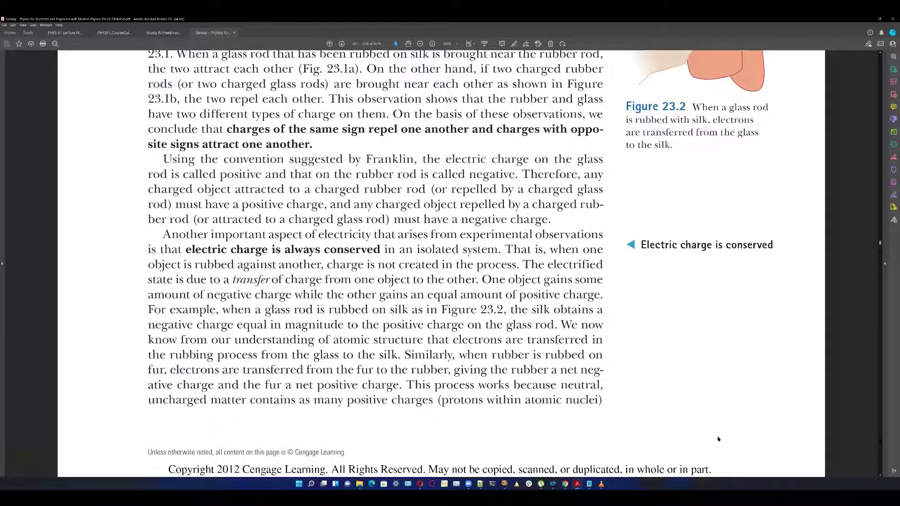
scroll(703, 437, "down", 2)
scroll(675, 430, "down", 1)
scroll(674, 430, "down", 1)
scroll(674, 427, "down", 1)
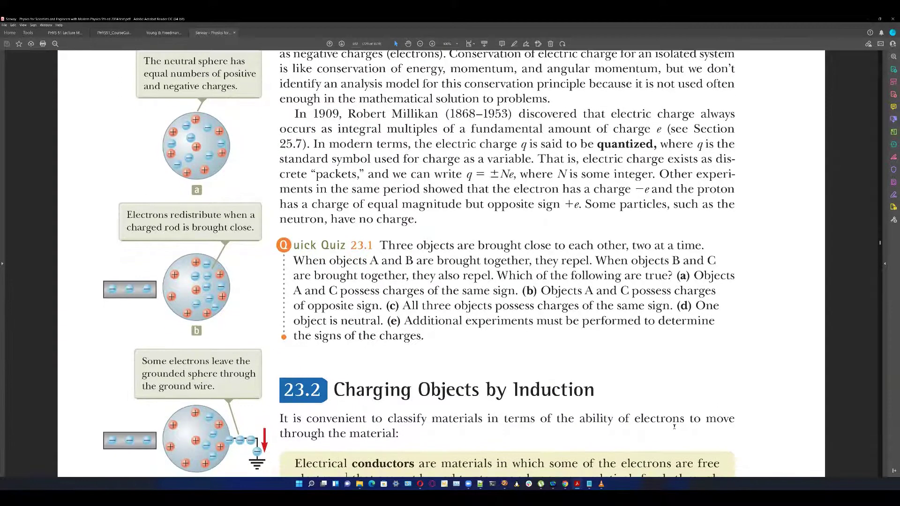
scroll(673, 426, "down", 1)
scroll(331, 325, "down", 1)
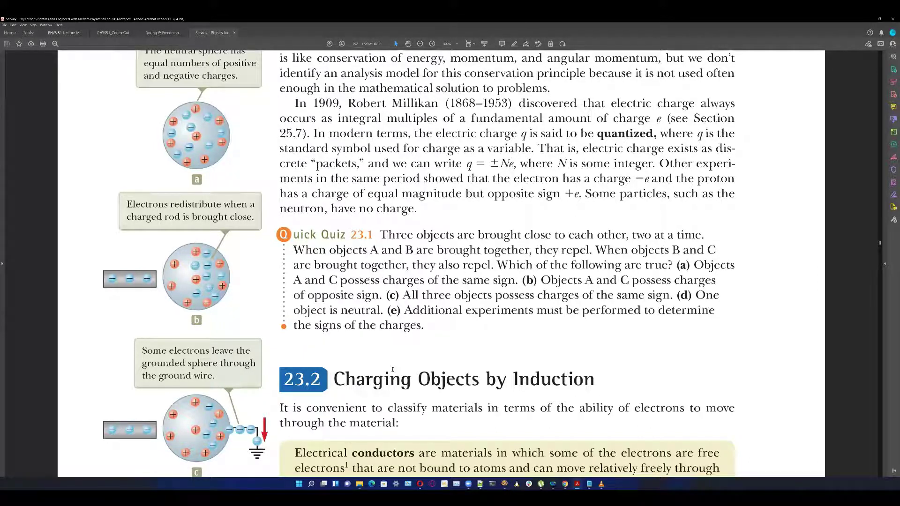
scroll(393, 369, "down", 1)
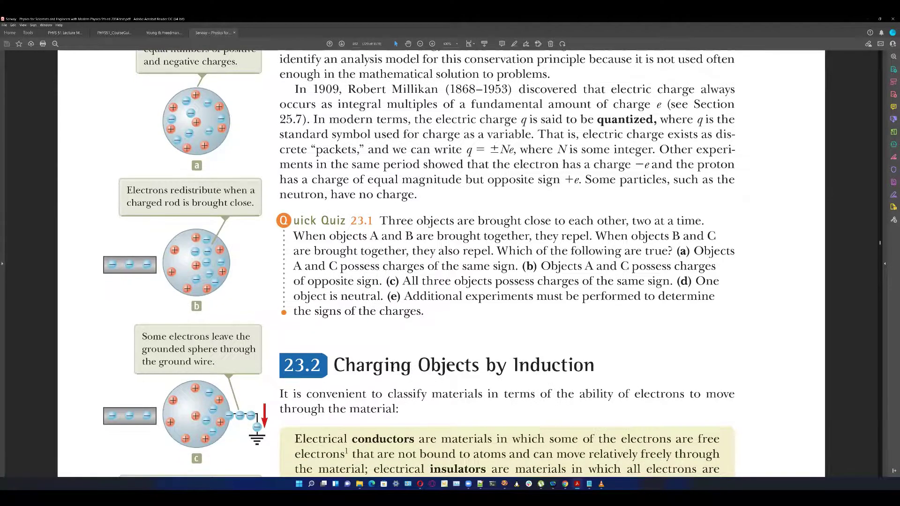
scroll(392, 370, "down", 1)
scroll(393, 370, "down", 1)
scroll(392, 370, "down", 1)
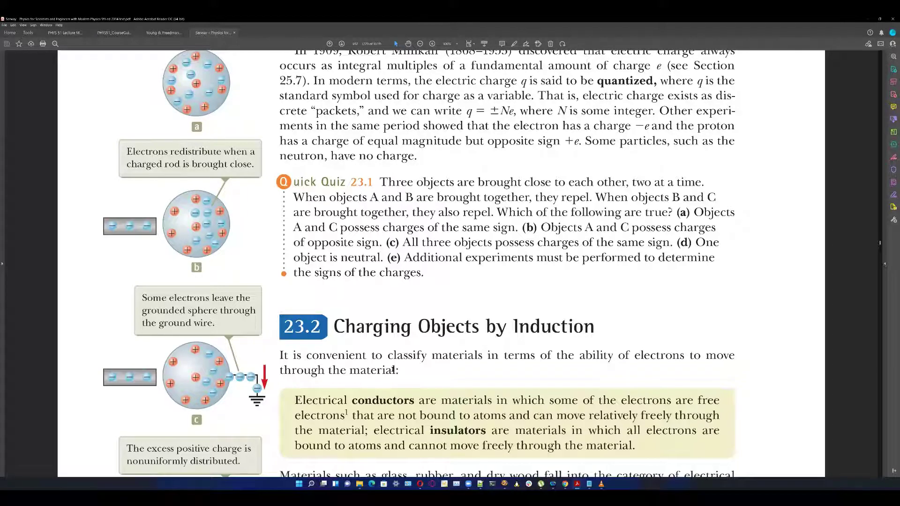
scroll(404, 371, "up", 1)
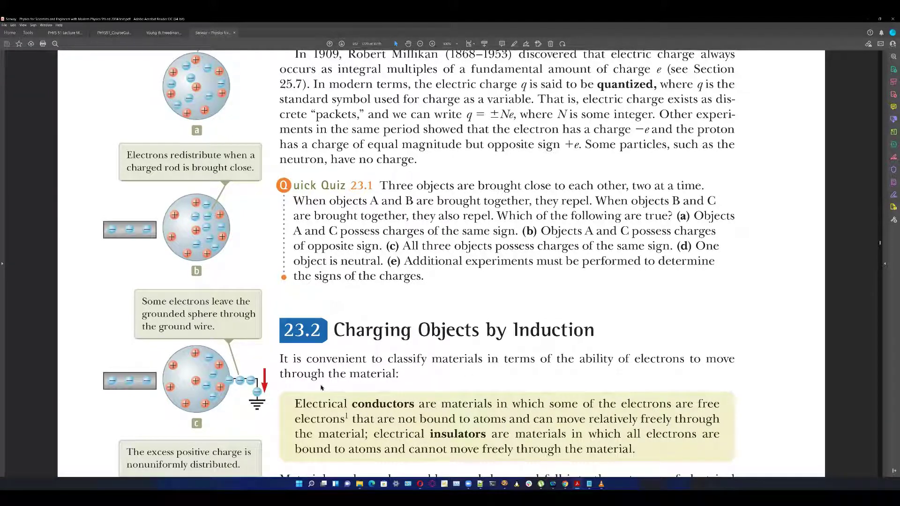
scroll(295, 274, "up", 3)
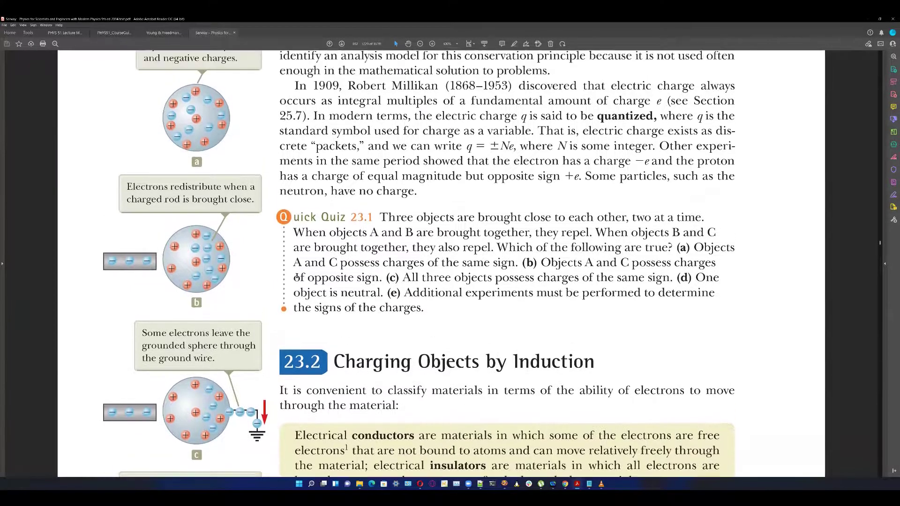
scroll(296, 275, "up", 2)
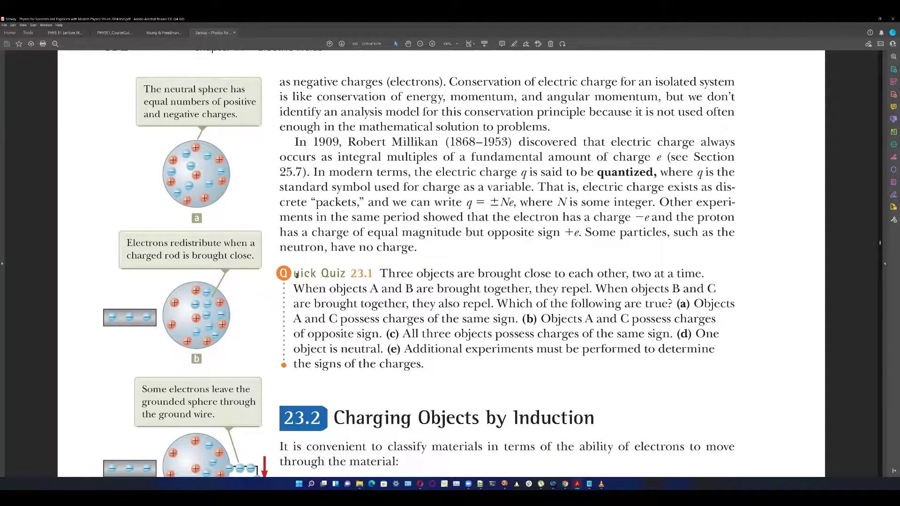
scroll(296, 275, "up", 1)
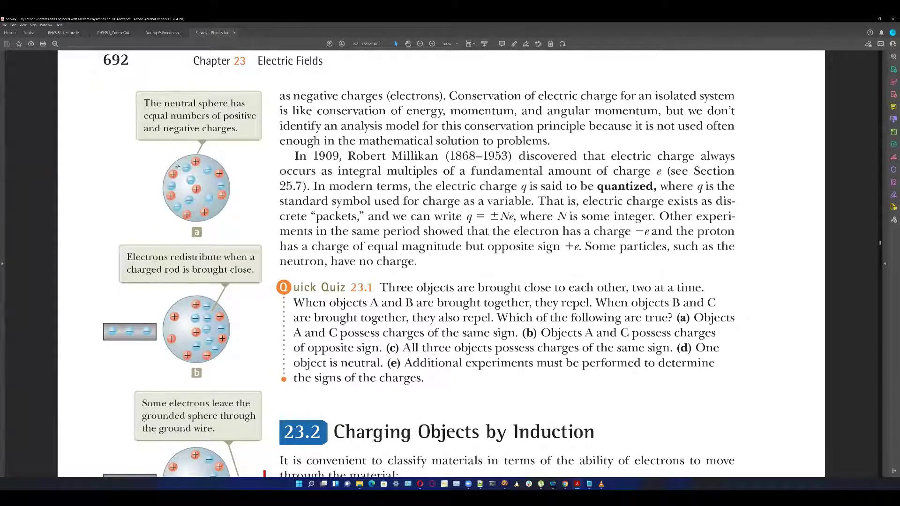
scroll(295, 212, "up", 1)
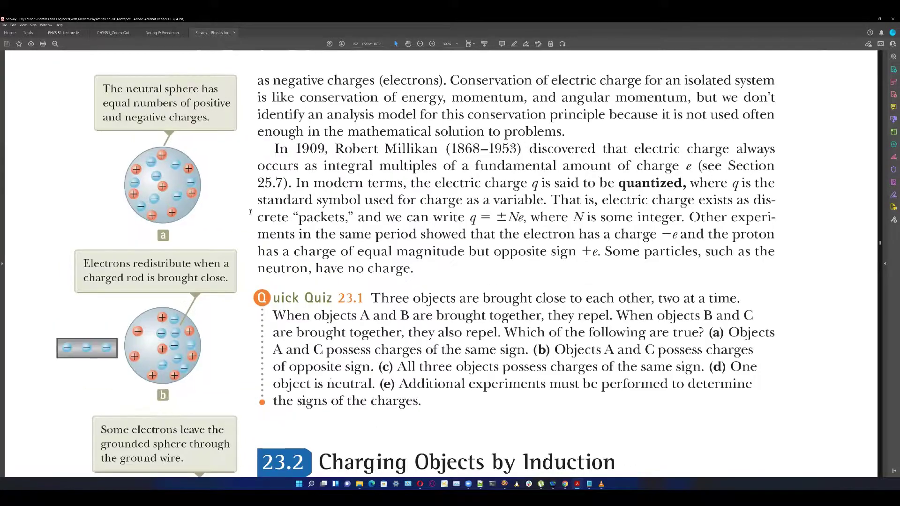
scroll(296, 210, "up", 1)
scroll(296, 211, "up", 1)
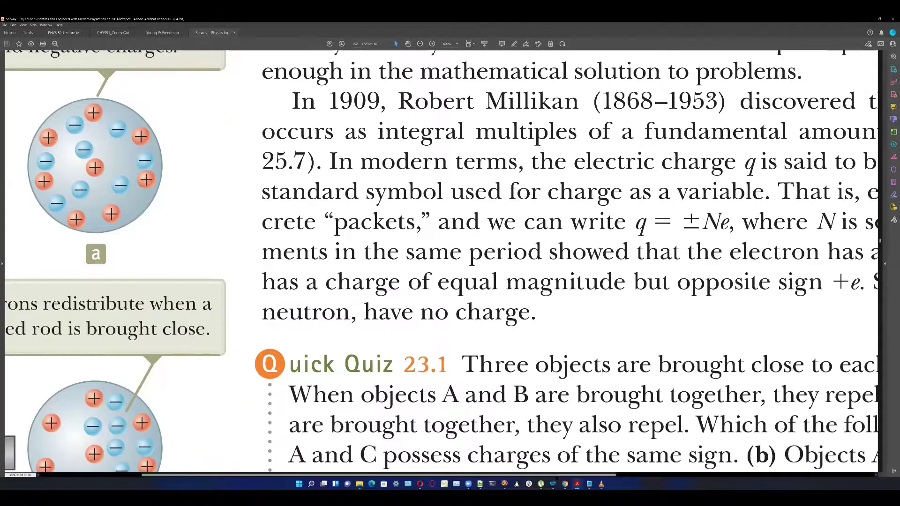
scroll(280, 107, "left", 1)
scroll(279, 108, "left", 1)
scroll(279, 107, "left", 1)
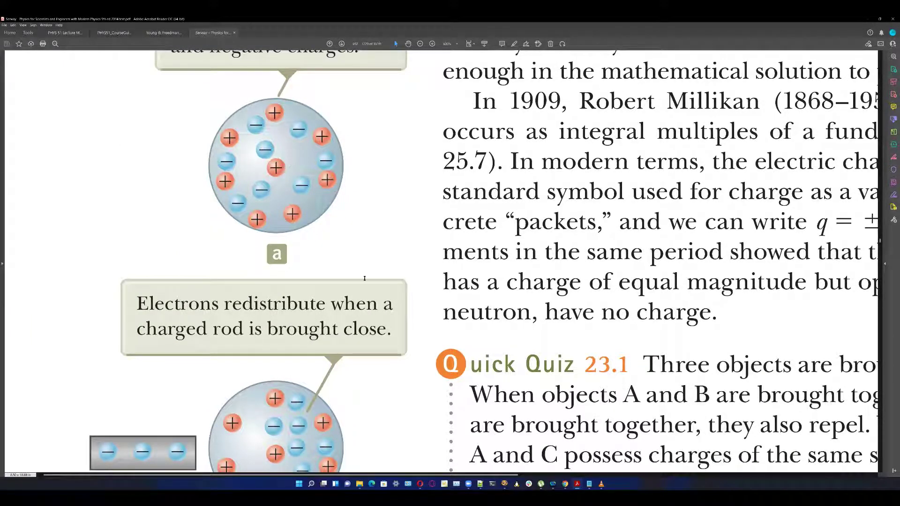
scroll(384, 317, "down", 1)
scroll(384, 317, "down", 1)
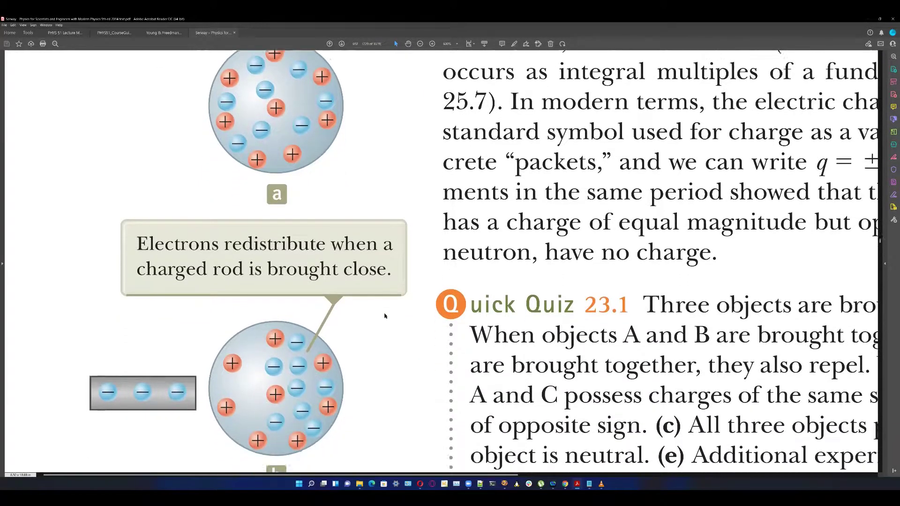
scroll(384, 316, "down", 1)
scroll(385, 316, "down", 1)
scroll(384, 317, "down", 1)
scroll(384, 317, "down", 1)
scroll(383, 317, "down", 1)
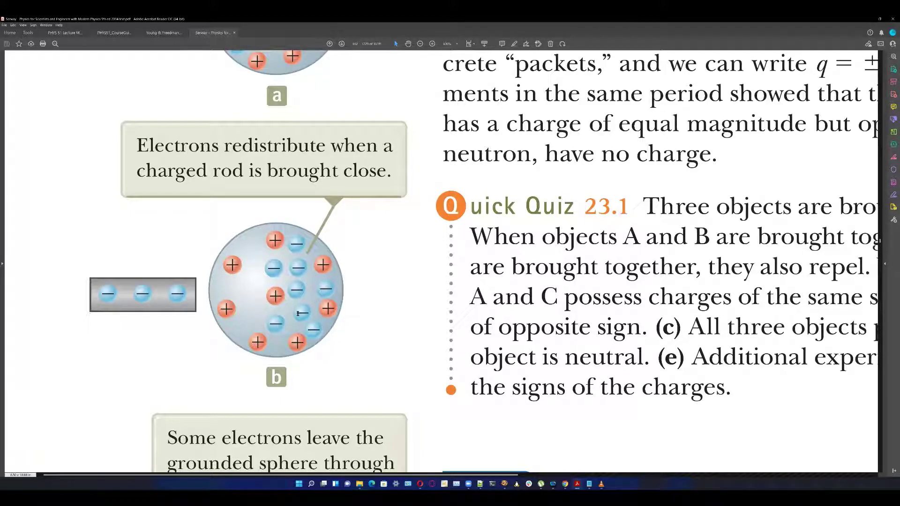
scroll(299, 313, "down", 1)
scroll(300, 312, "down", 2)
scroll(301, 312, "down", 2)
scroll(297, 314, "down", 2)
scroll(297, 314, "down", 1)
scroll(297, 314, "down", 3)
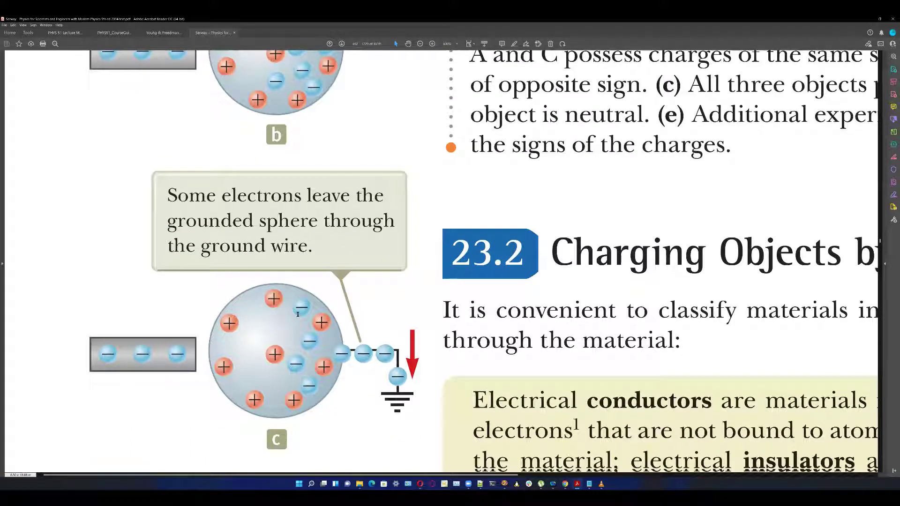
scroll(297, 314, "down", 1)
scroll(182, 269, "down", 2)
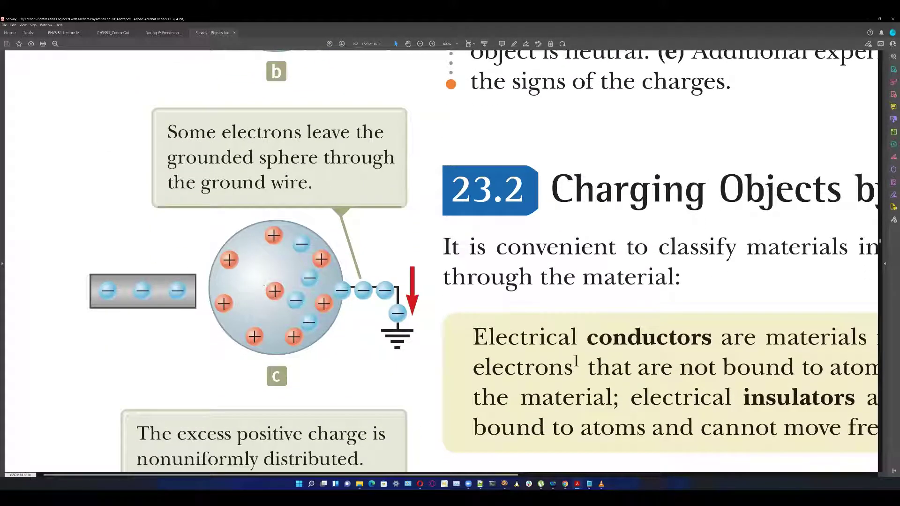
scroll(306, 286, "down", 1)
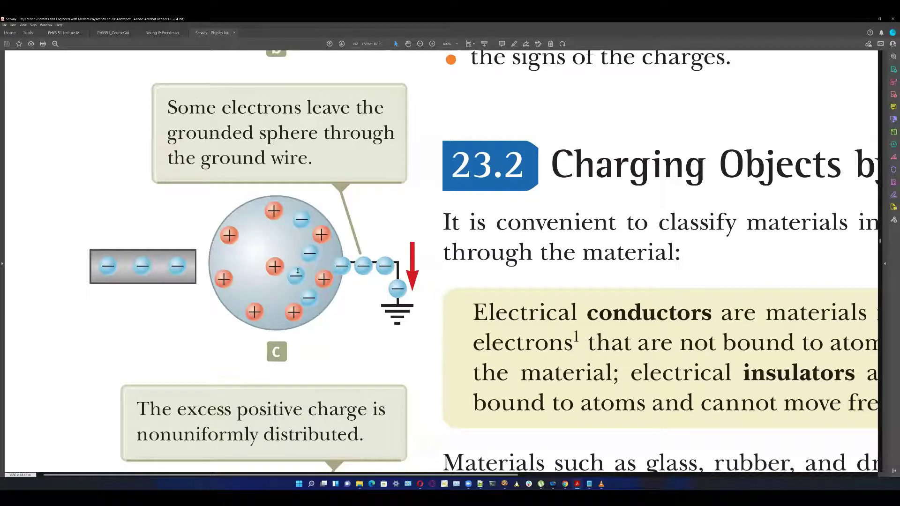
scroll(373, 268, "down", 2)
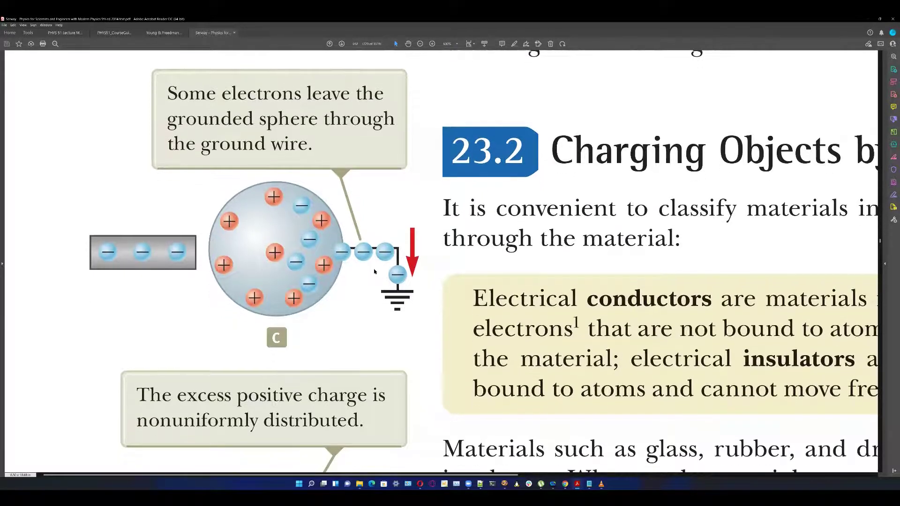
scroll(390, 254, "down", 3)
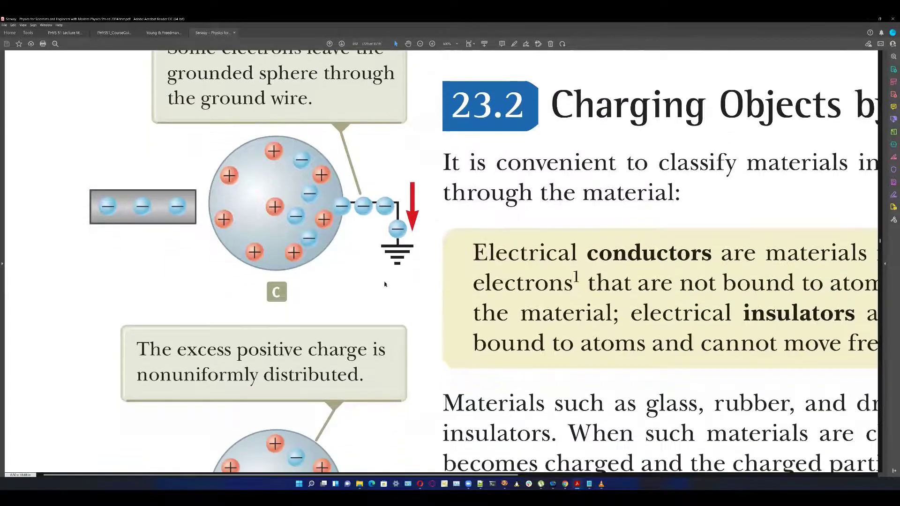
scroll(386, 274, "down", 2)
scroll(385, 286, "down", 1)
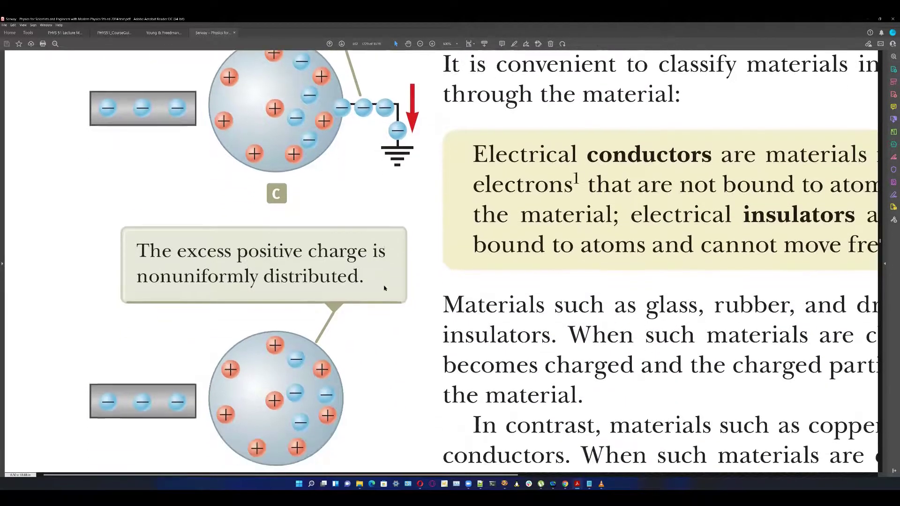
scroll(387, 283, "down", 1)
scroll(302, 324, "down", 2)
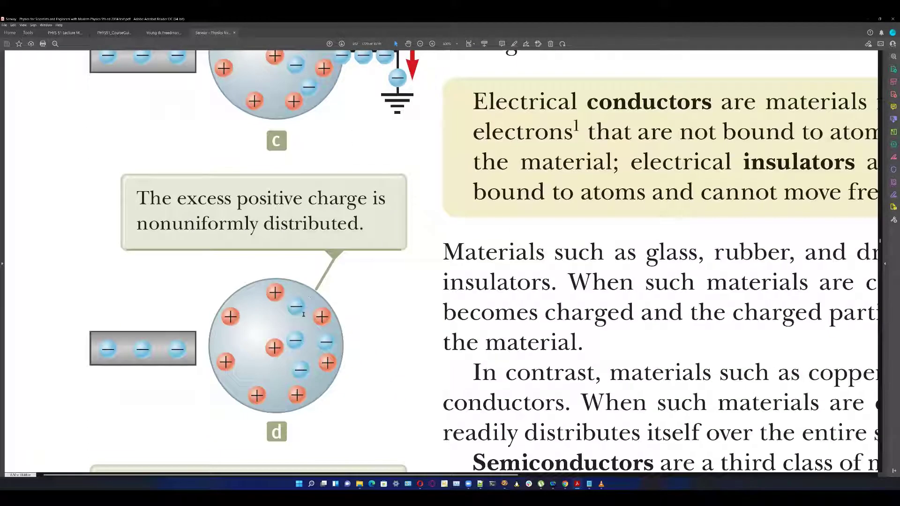
scroll(276, 321, "down", 1)
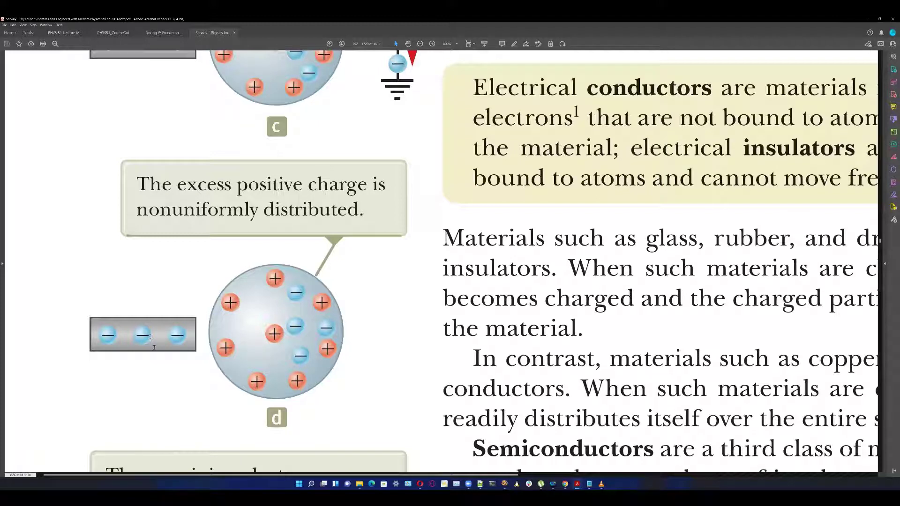
scroll(425, 359, "down", 1)
scroll(422, 358, "down", 1)
scroll(416, 354, "down", 1)
scroll(415, 355, "down", 2)
scroll(414, 351, "down", 1)
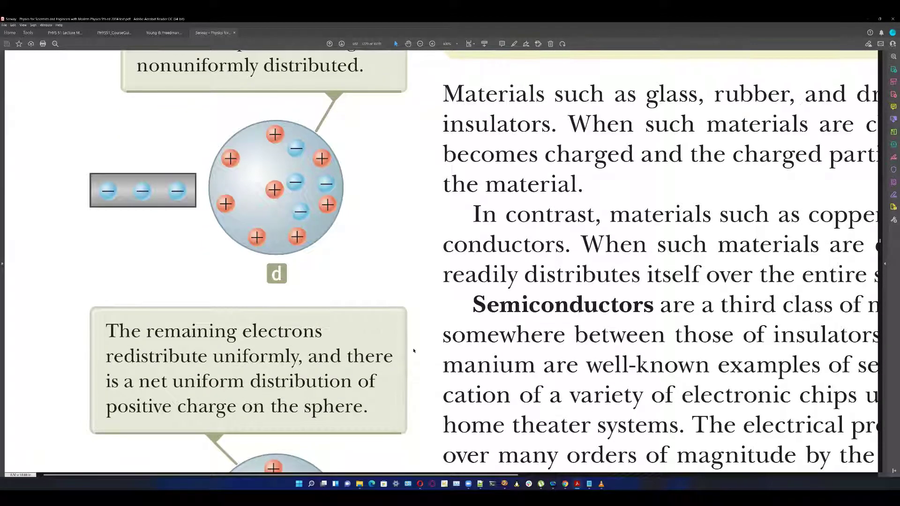
scroll(415, 350, "down", 5)
scroll(382, 381, "down", 1)
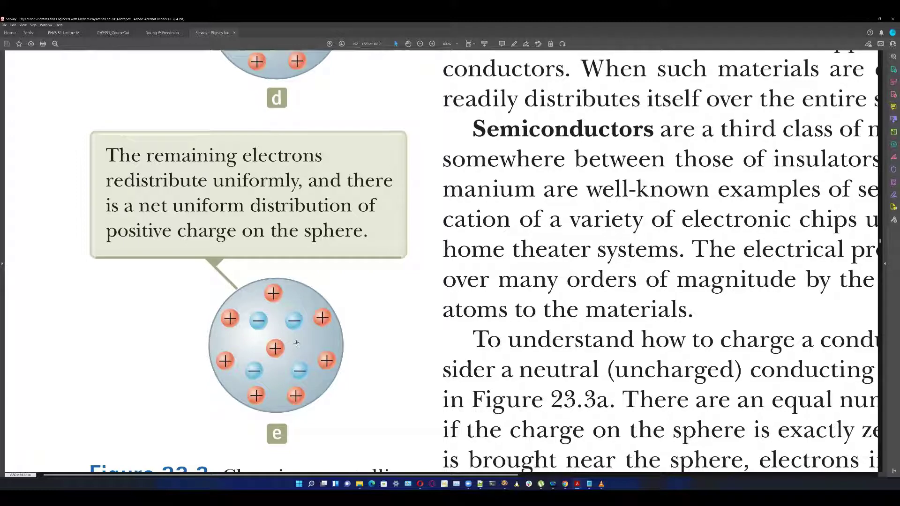
scroll(296, 342, "down", 1)
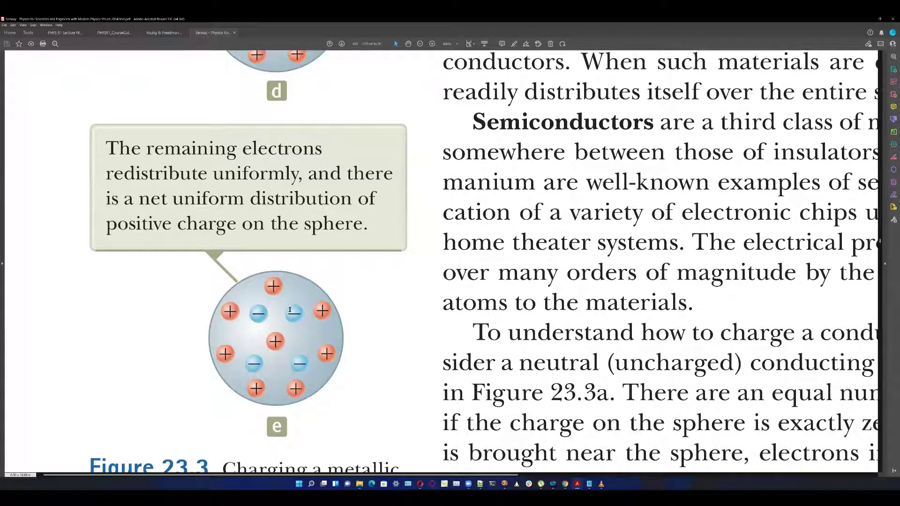
scroll(272, 311, "down", 2)
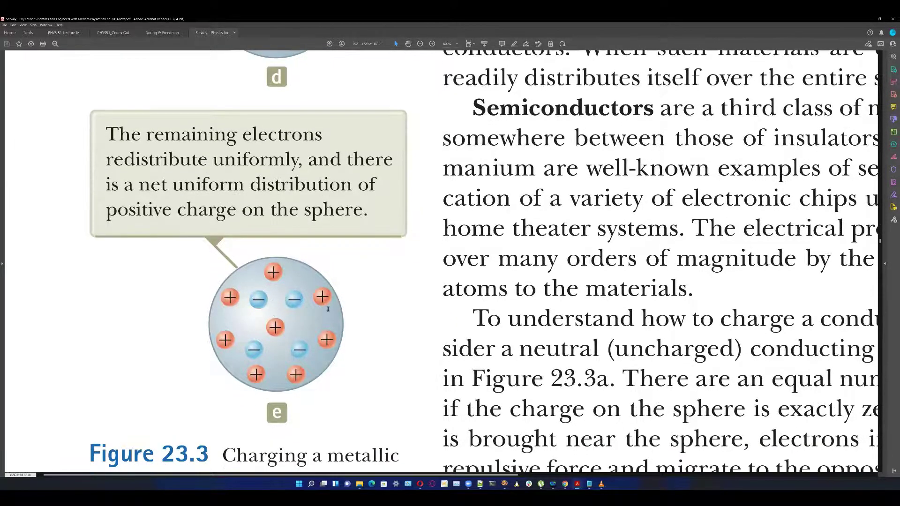
scroll(327, 308, "down", 2)
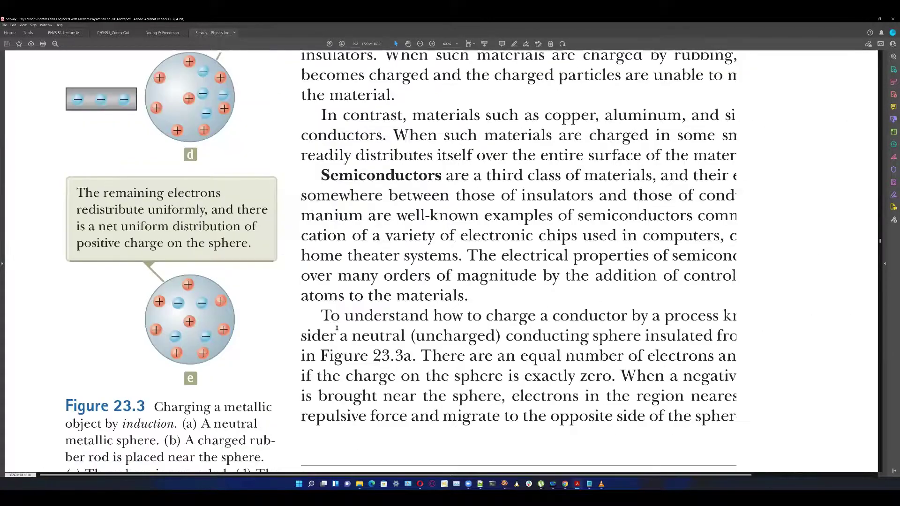
scroll(351, 352, "down", 1)
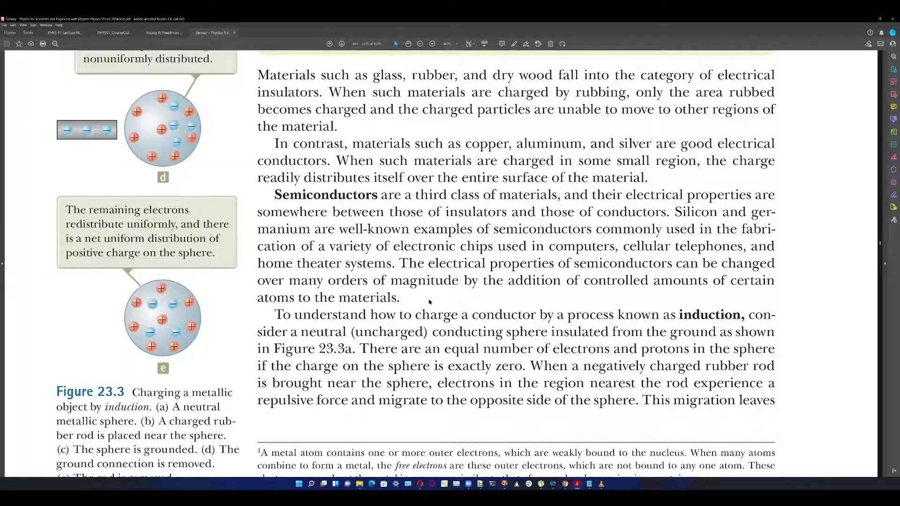
scroll(428, 302, "down", 1)
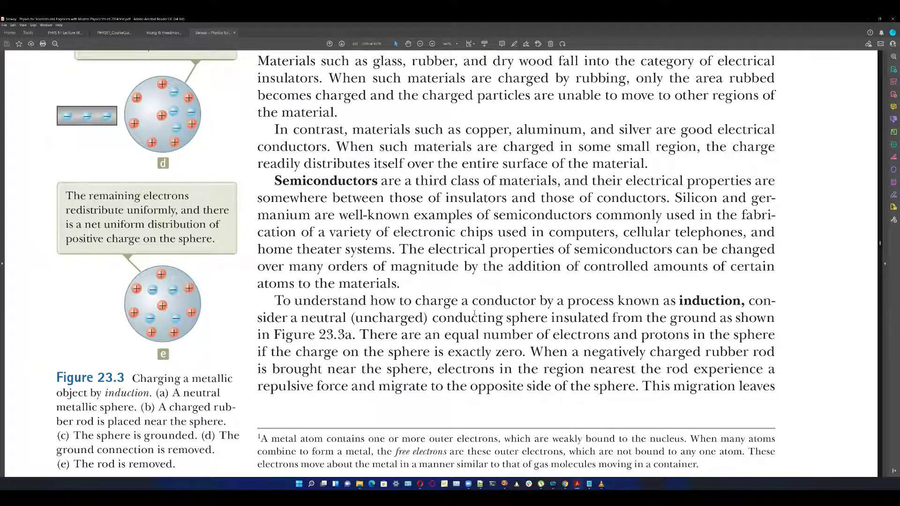
scroll(502, 319, "down", 1)
scroll(478, 291, "down", 1)
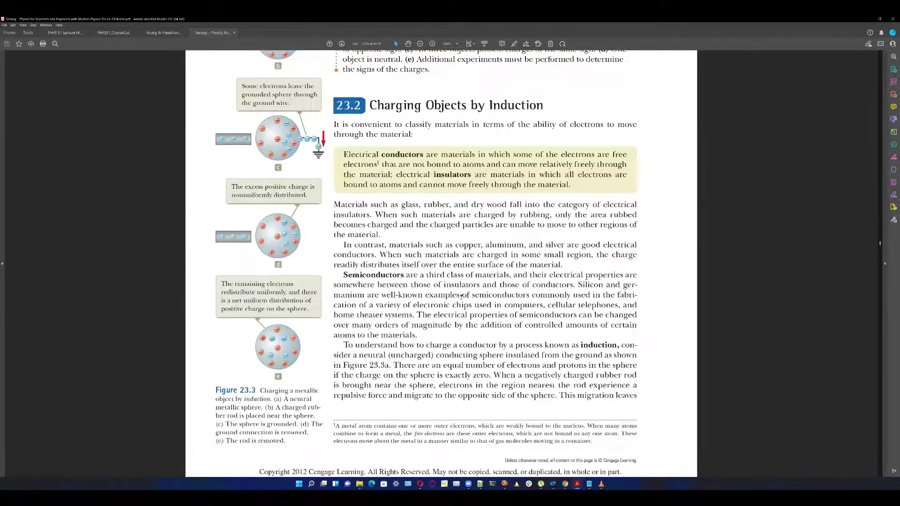
scroll(470, 294, "down", 5)
scroll(461, 297, "down", 1)
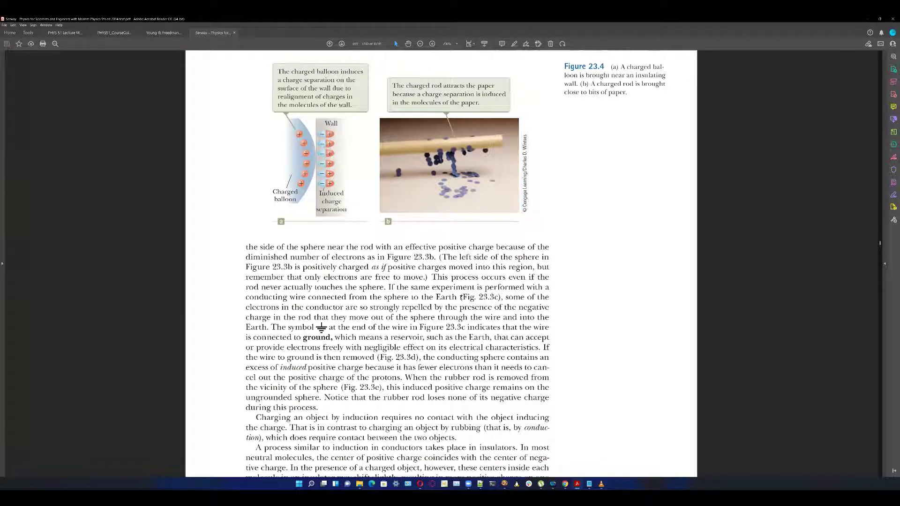
scroll(461, 297, "up", 1)
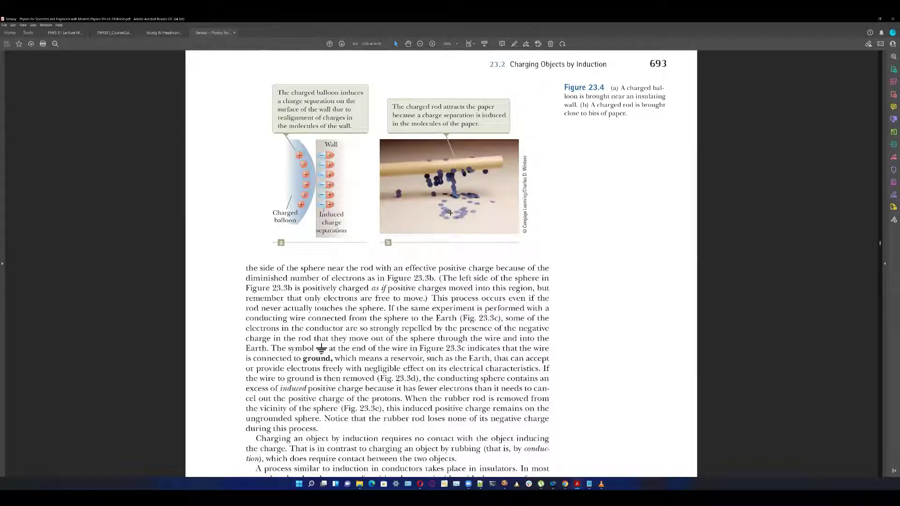
scroll(553, 267, "down", 2)
scroll(553, 276, "down", 4)
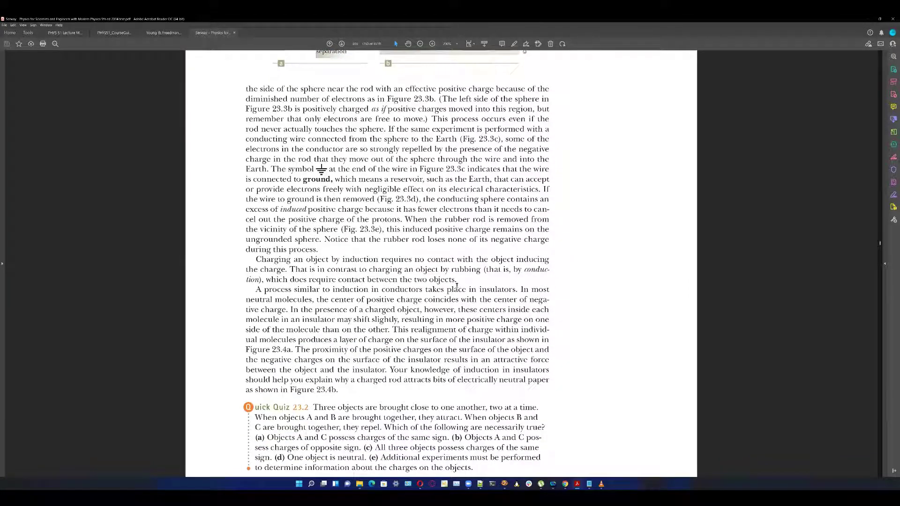
scroll(456, 285, "down", 1)
scroll(456, 285, "down", 3)
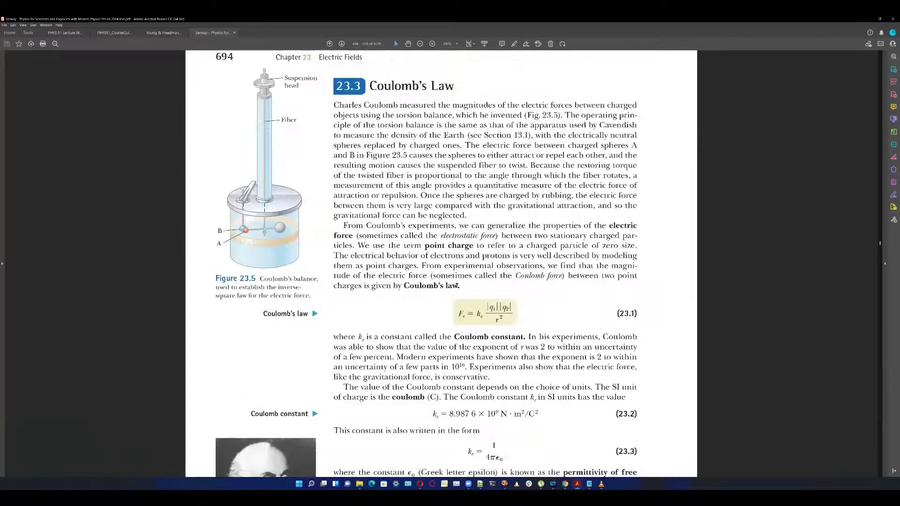
scroll(457, 285, "up", 1)
scroll(457, 284, "up", 2)
scroll(456, 287, "down", 2)
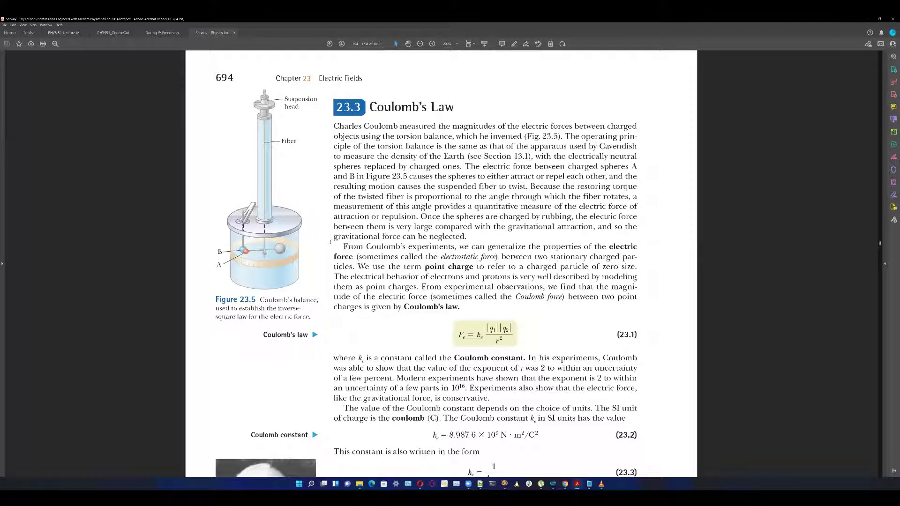
scroll(330, 241, "up", 2, "ctrl")
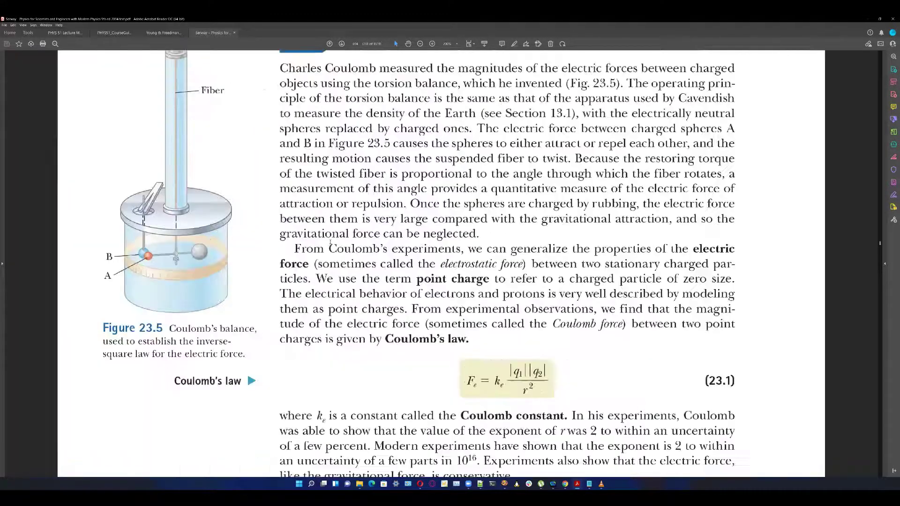
scroll(330, 241, "up", 2, "ctrl")
scroll(330, 239, "down", 1, "ctrl")
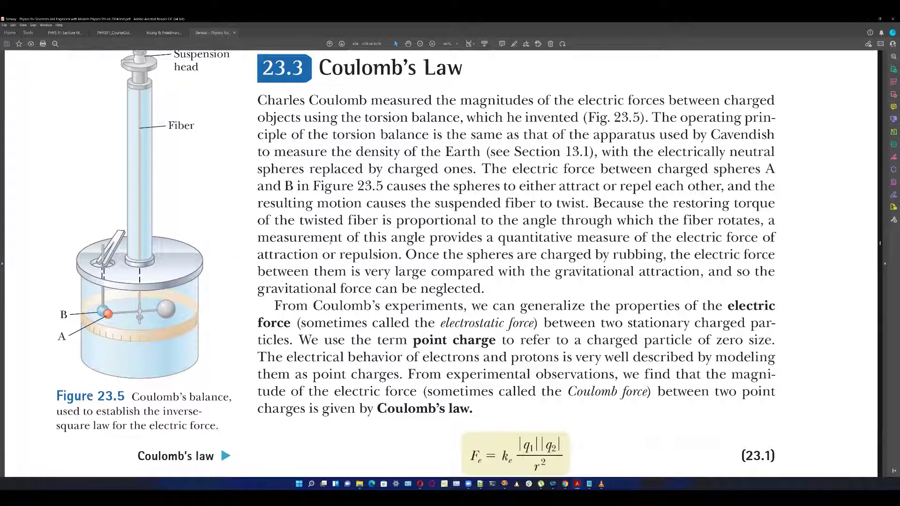
scroll(329, 241, "up", 1)
scroll(330, 242, "down", 1)
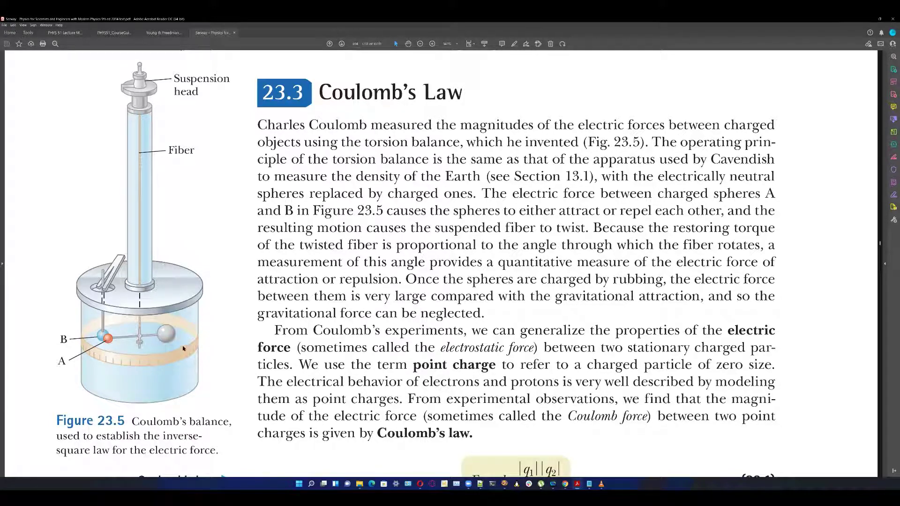
scroll(183, 348, "down", 1)
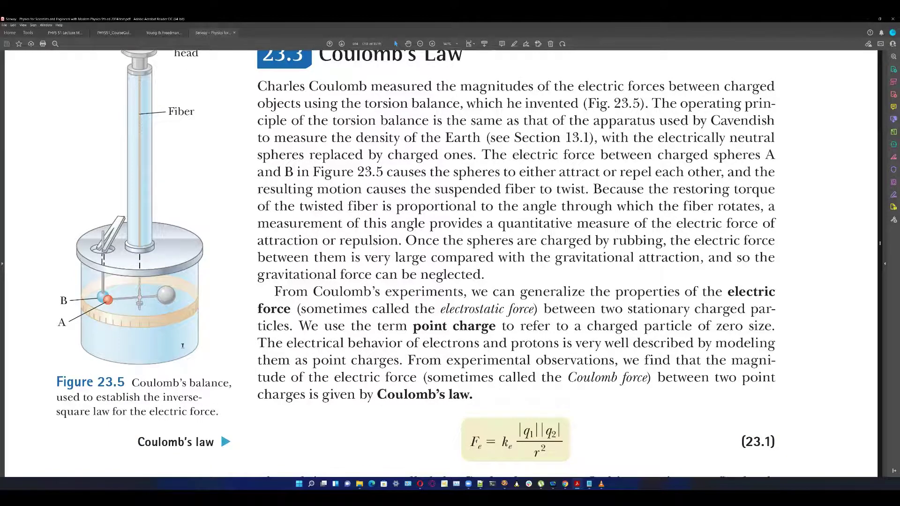
scroll(182, 345, "down", 2)
scroll(183, 347, "down", 1)
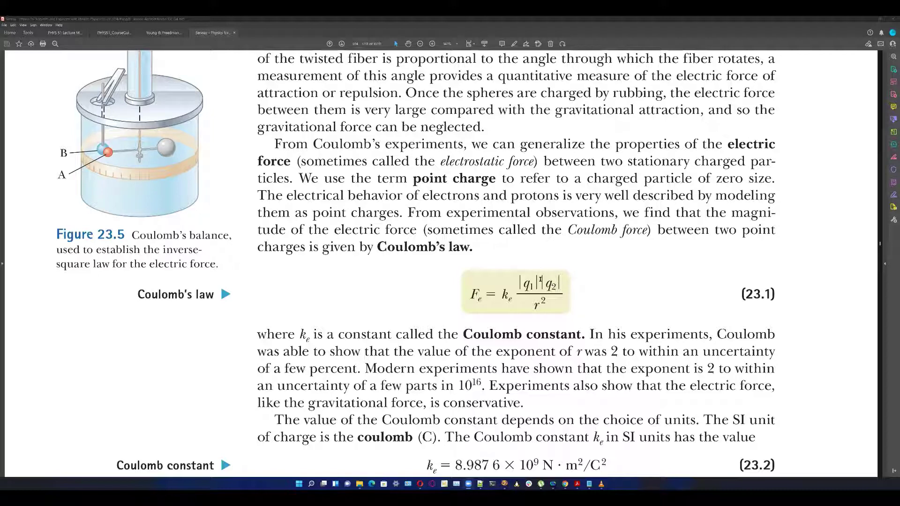
scroll(541, 281, "down", 2)
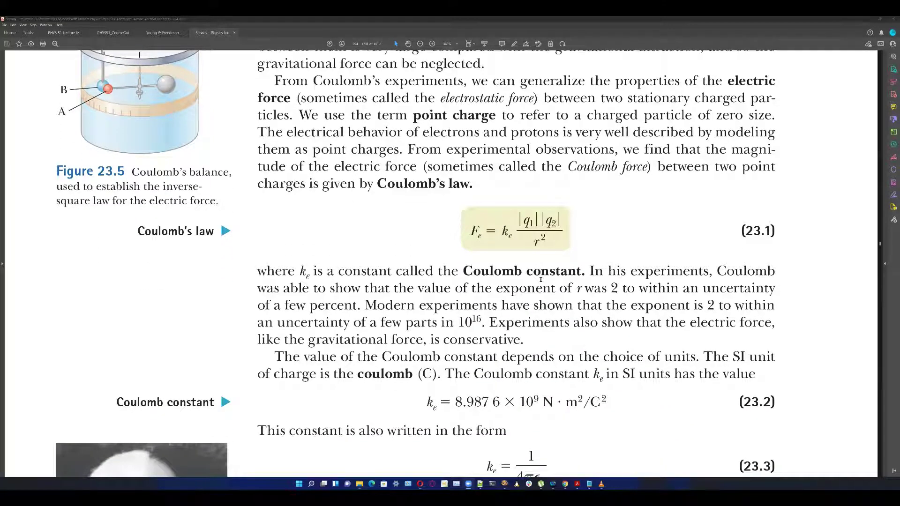
scroll(540, 278, "up", 1)
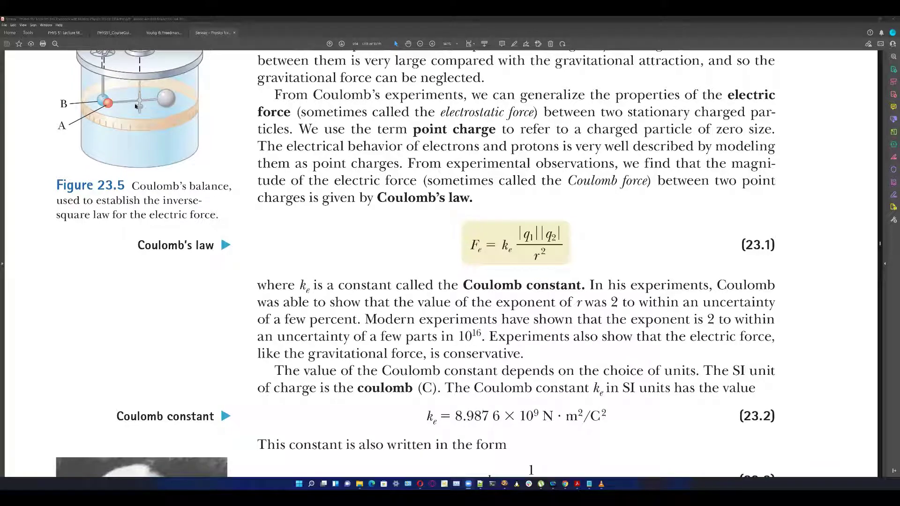
scroll(136, 105, "up", 2)
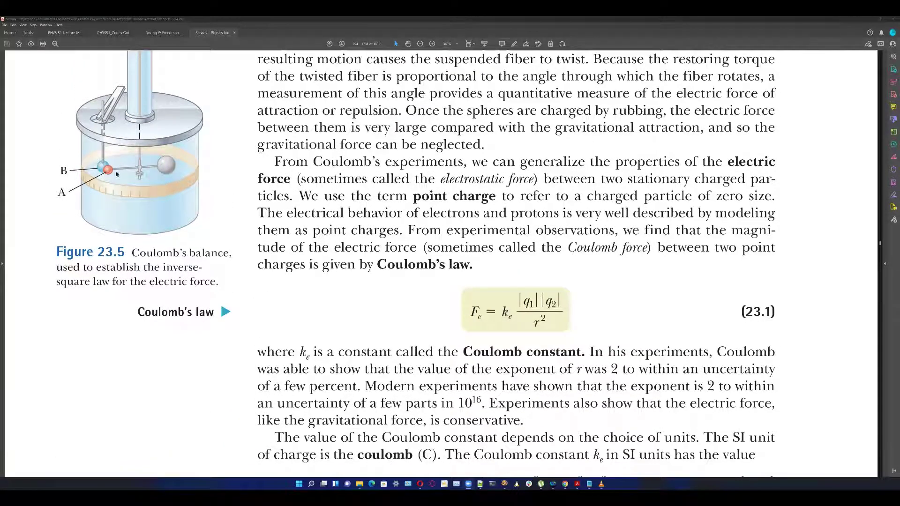
scroll(570, 366, "down", 1)
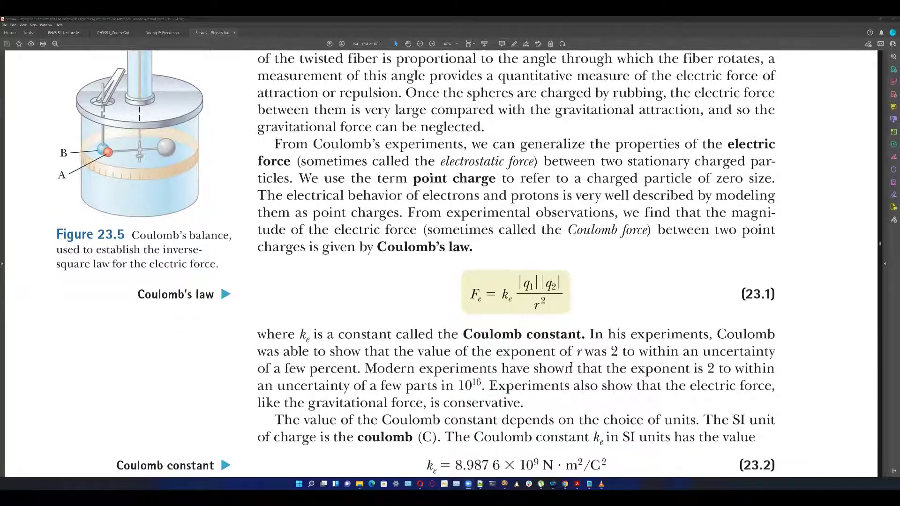
scroll(570, 367, "down", 2)
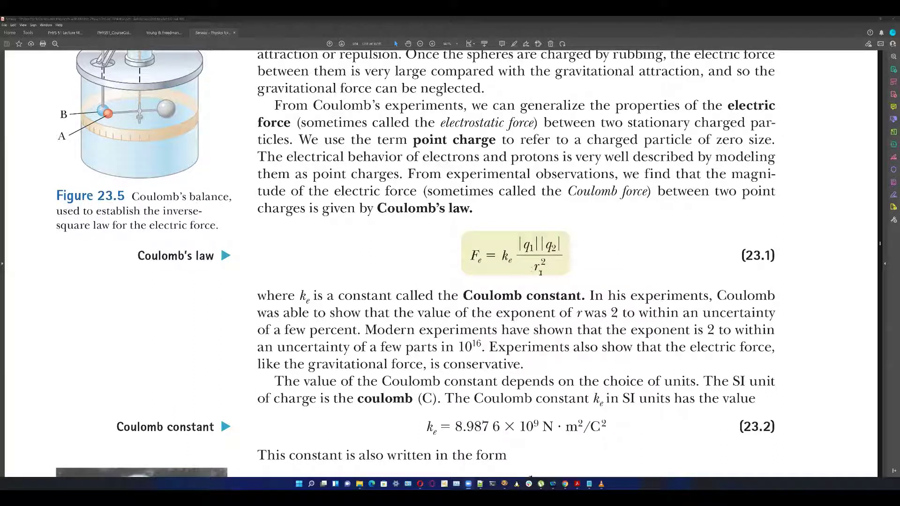
scroll(541, 273, "down", 1)
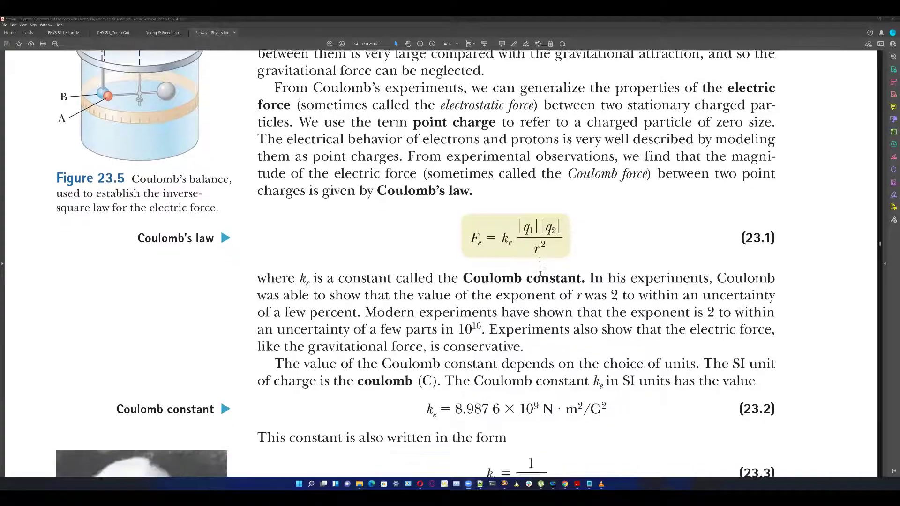
scroll(540, 277, "down", 1)
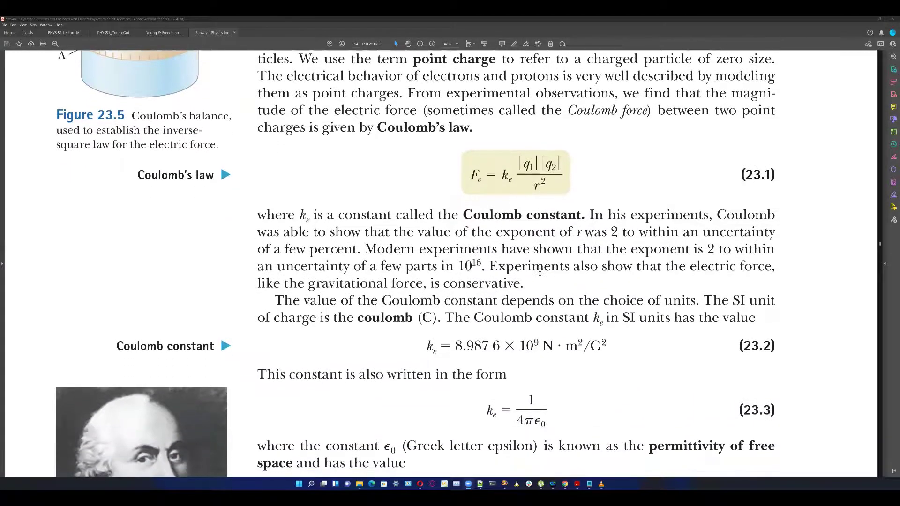
scroll(540, 275, "down", 1)
scroll(540, 274, "down", 1)
scroll(540, 274, "down", 1)
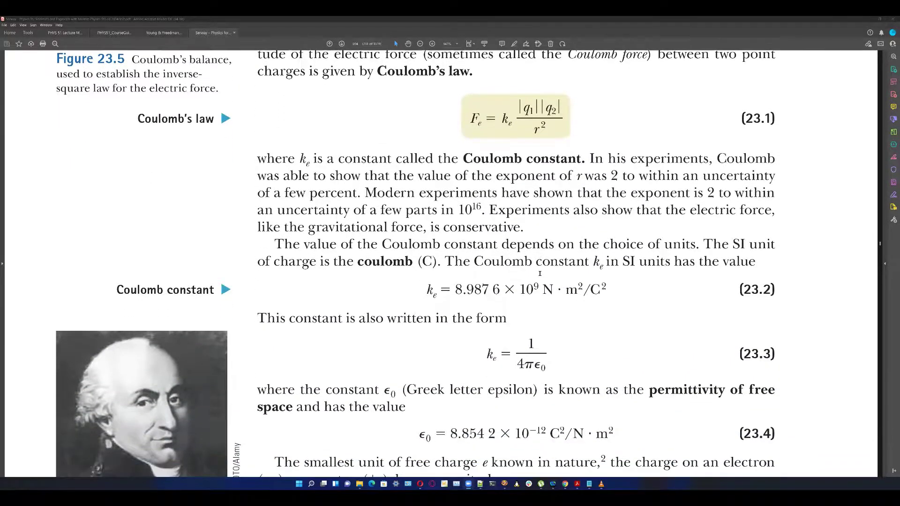
scroll(539, 273, "down", 1)
scroll(539, 309, "up", 1)
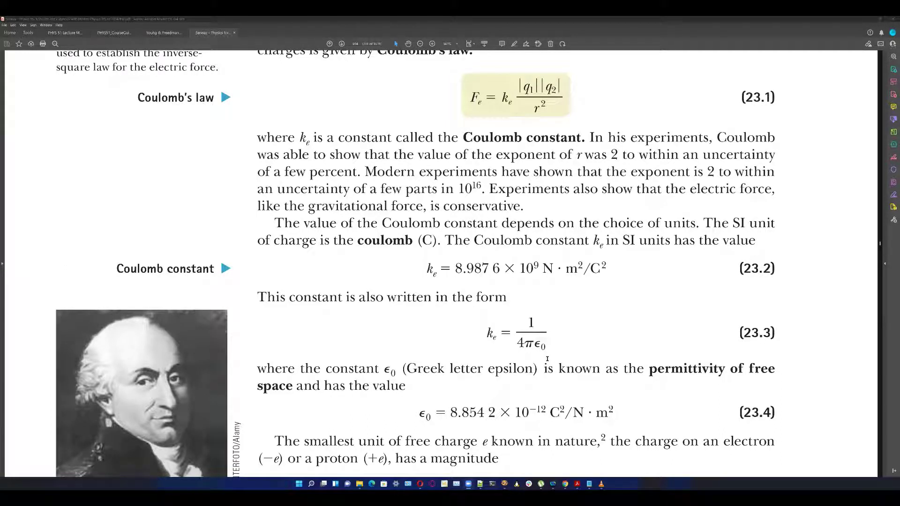
scroll(526, 387, "down", 1)
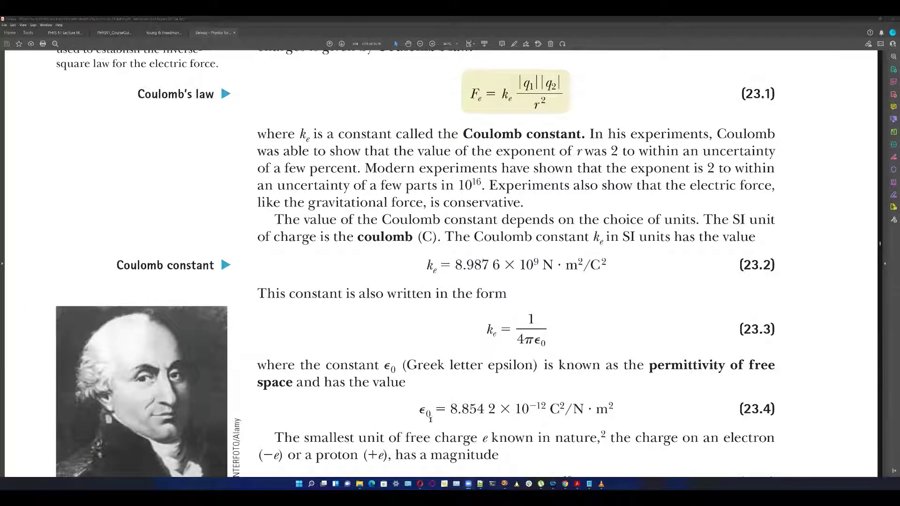
Briefly highlight the ε0 symbol in equation 23.4, then clear the selection.
mouse_move(429, 415)
left_mouse_down()
mouse_move(419, 412)
mouse_move(483, 410)
left_mouse_up()
left_click(510, 397)
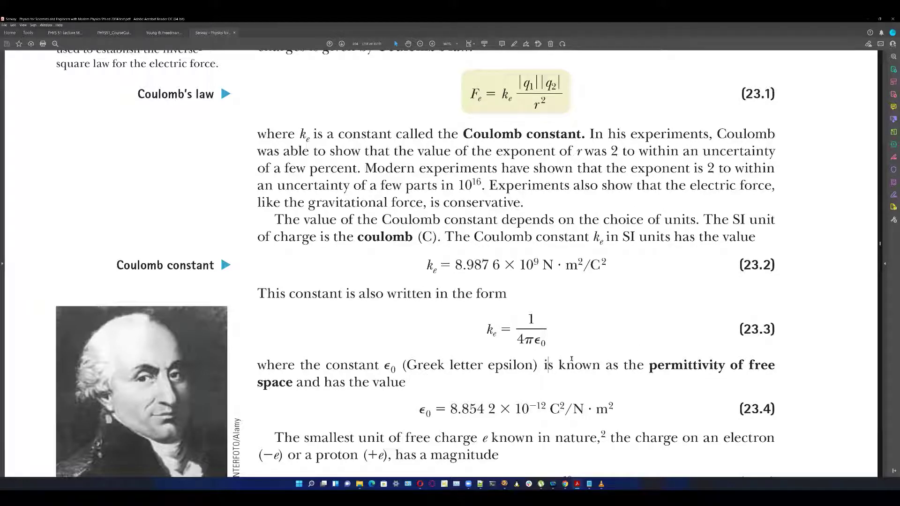
scroll(571, 359, "down", 3)
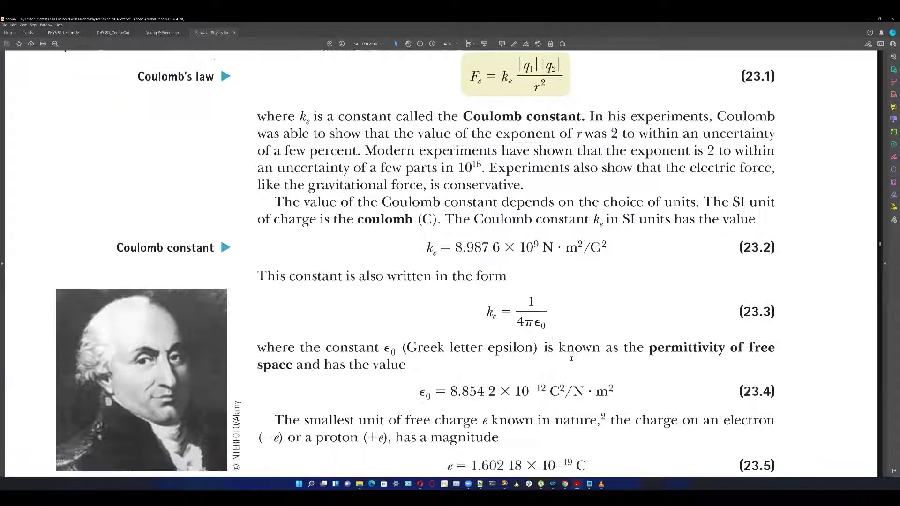
scroll(571, 359, "down", 2)
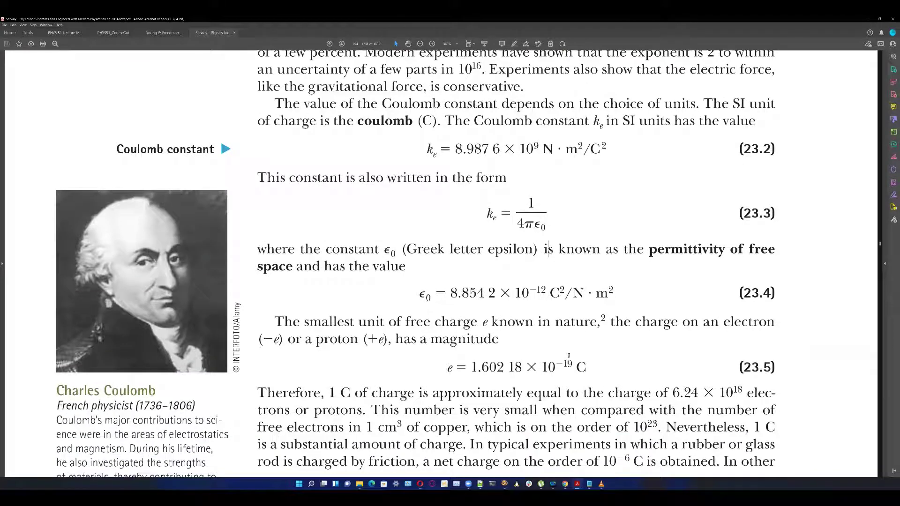
scroll(569, 356, "down", 1)
scroll(569, 356, "down", 1)
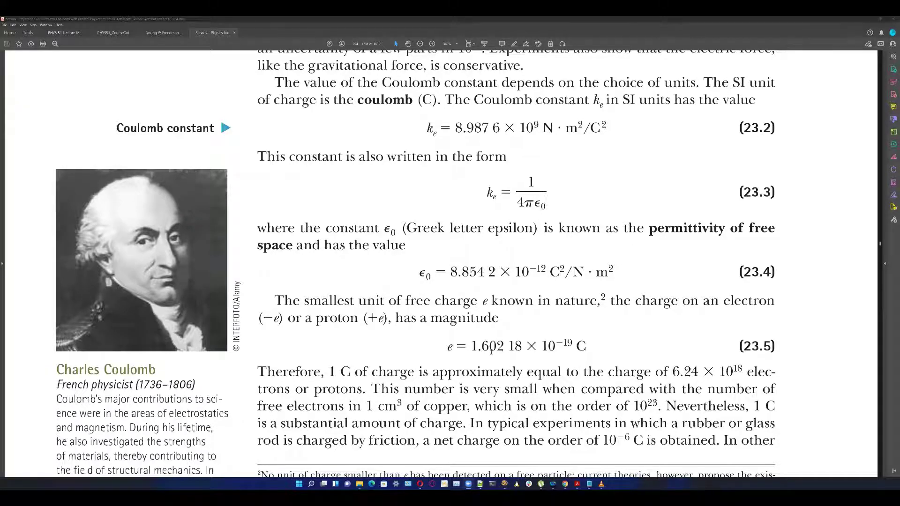
scroll(491, 347, "down", 2)
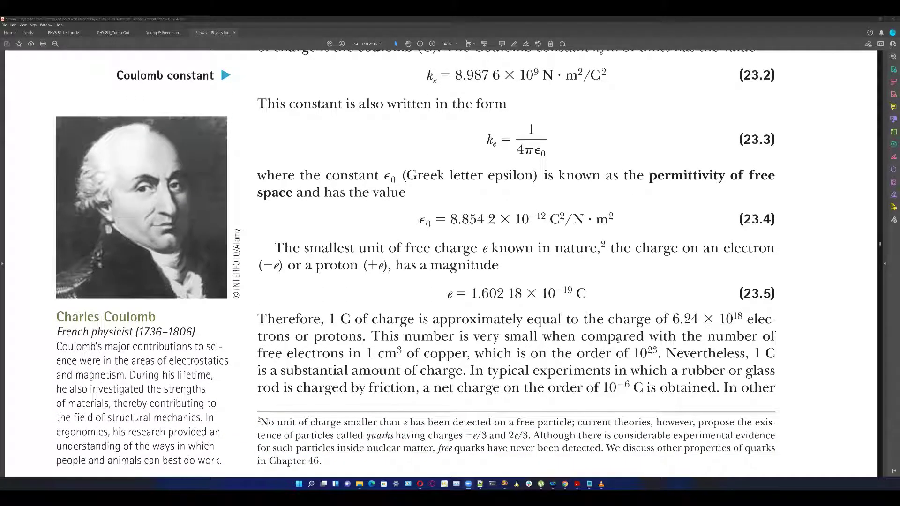
scroll(567, 304, "down", 2)
scroll(567, 302, "down", 1)
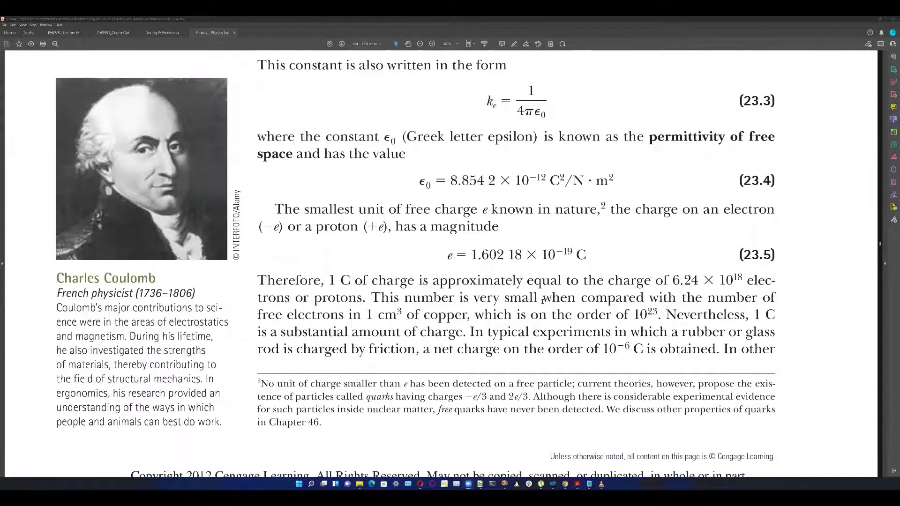
scroll(542, 305, "down", 2)
scroll(541, 304, "down", 1)
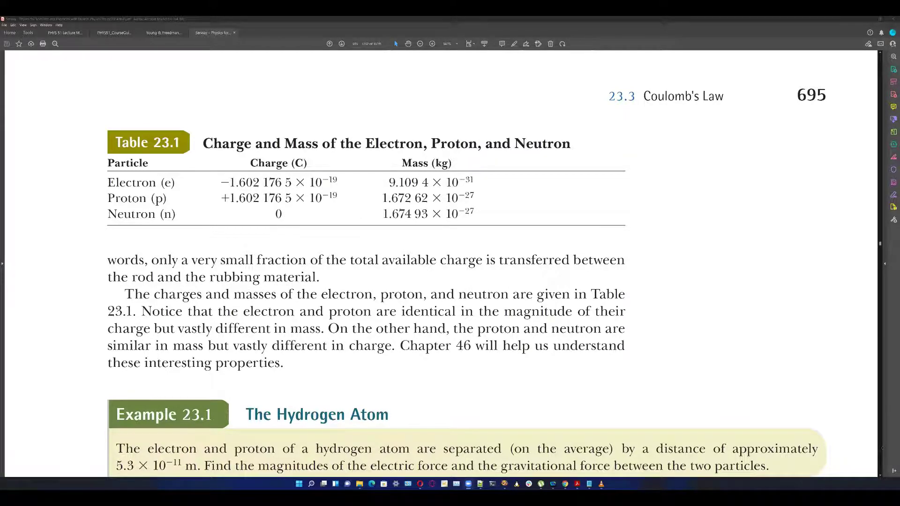
Page down to the Example 23.1 hydrogen atom solution.
key("Page_Down")
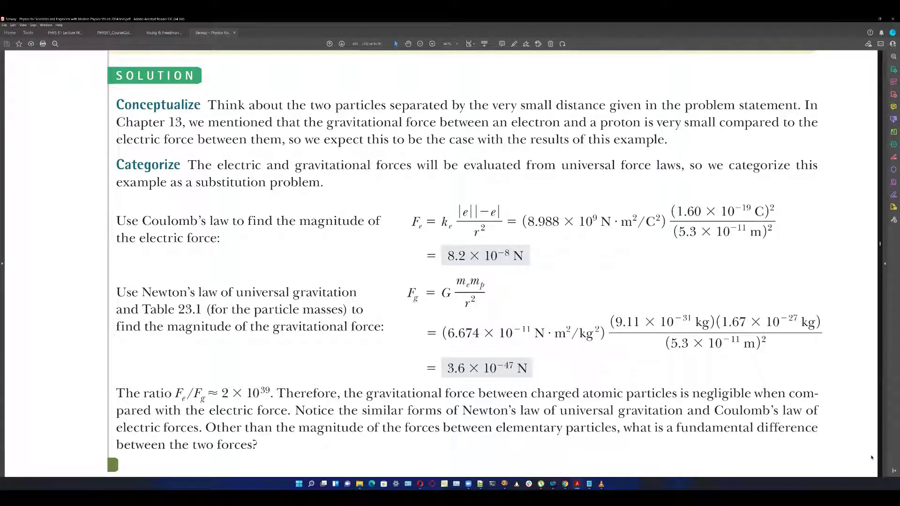
scroll(451, 282, "down", 5)
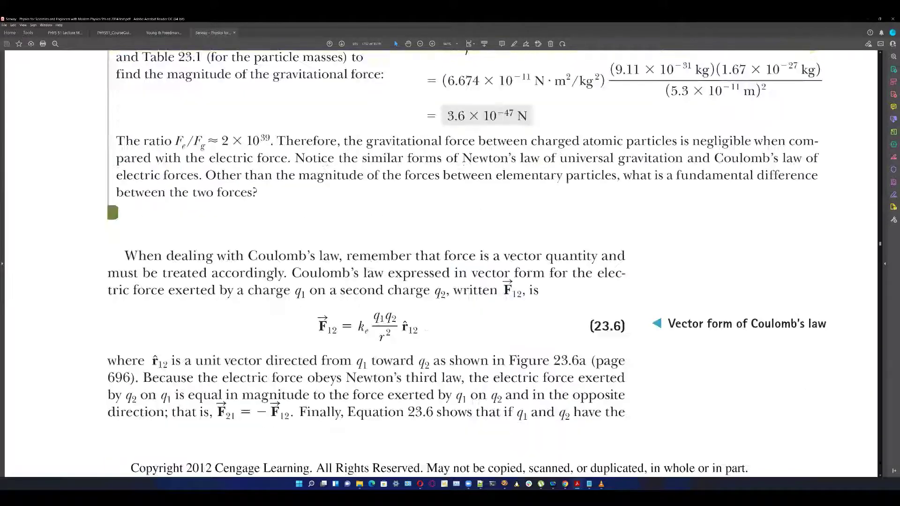
scroll(450, 282, "down", 10)
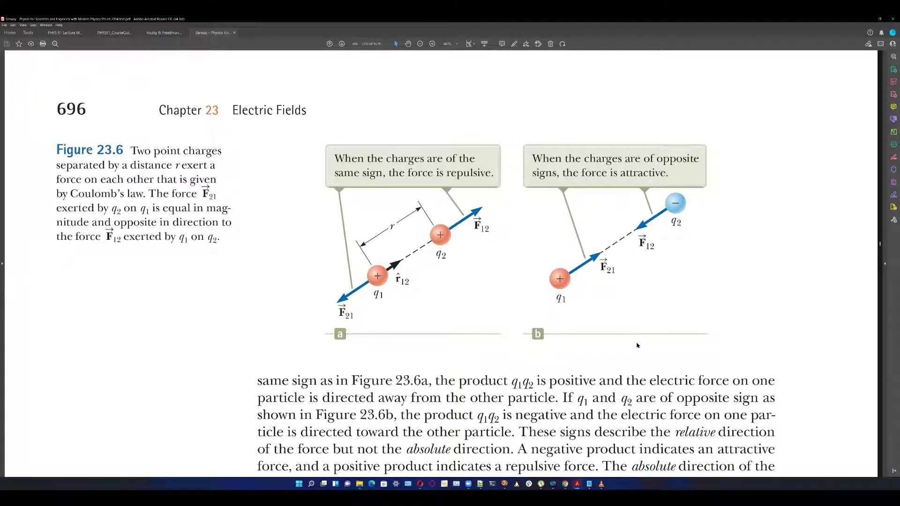
scroll(636, 345, "down", 2)
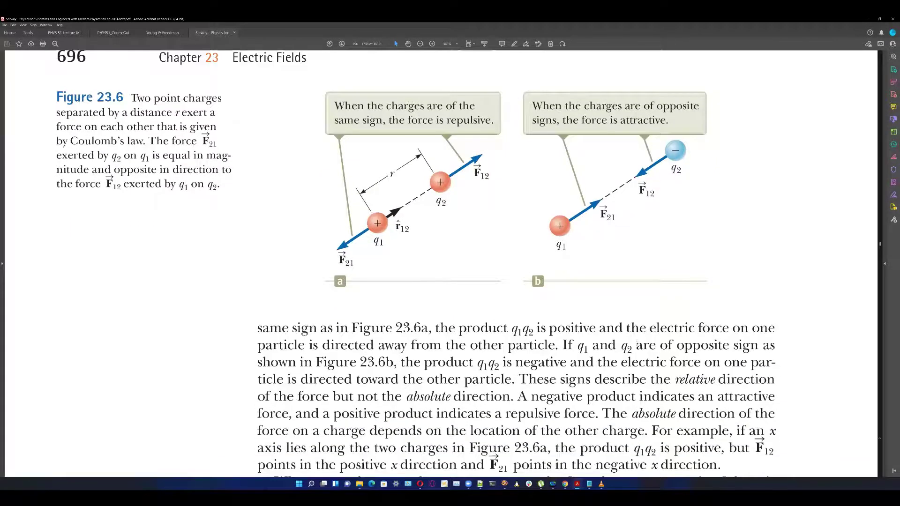
scroll(768, 436, "down", 10)
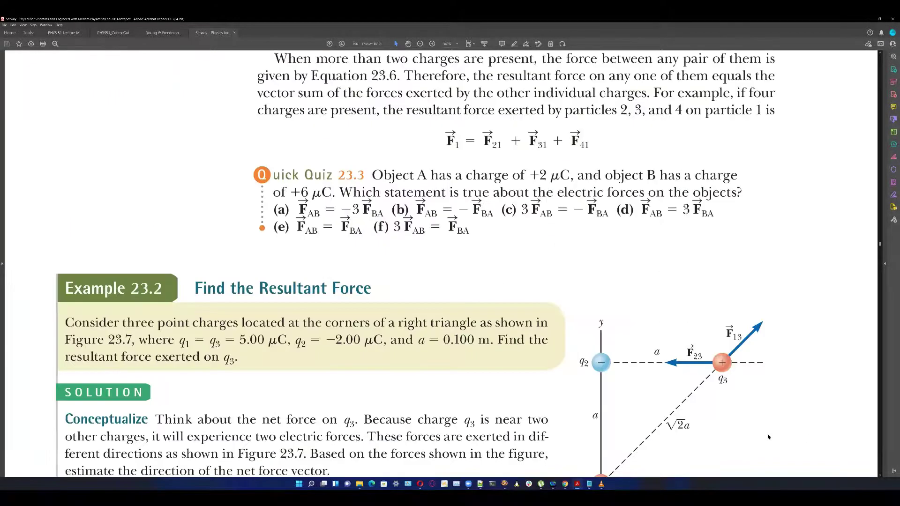
scroll(768, 436, "down", 3)
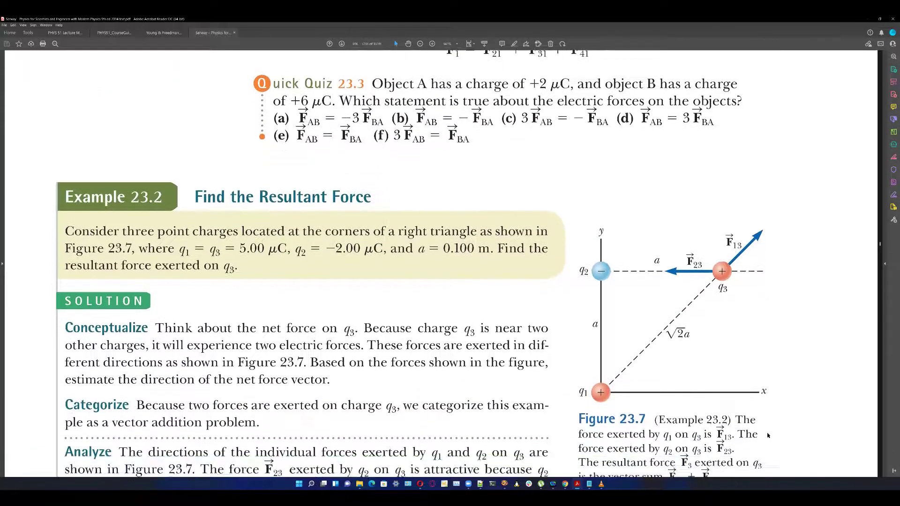
scroll(769, 436, "down", 2)
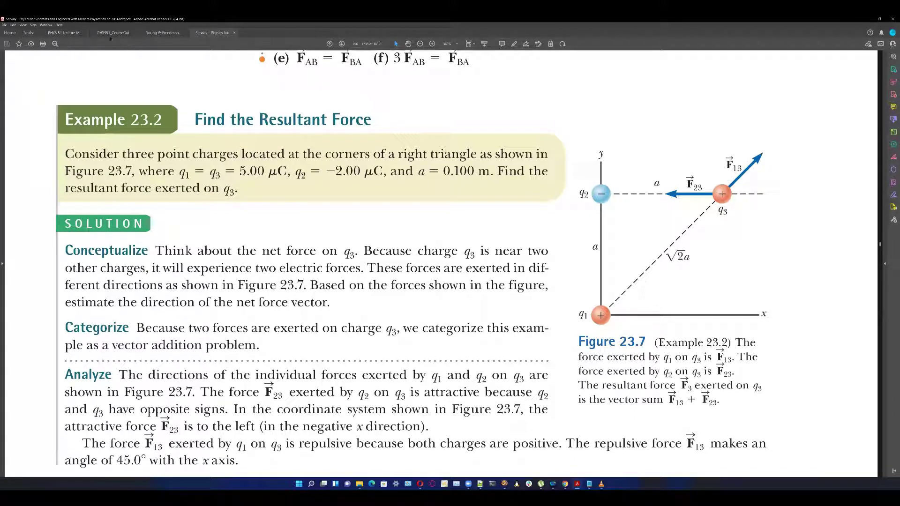
Switch to the PHYS 51 Lecture Modules document.
left_click(74, 33)
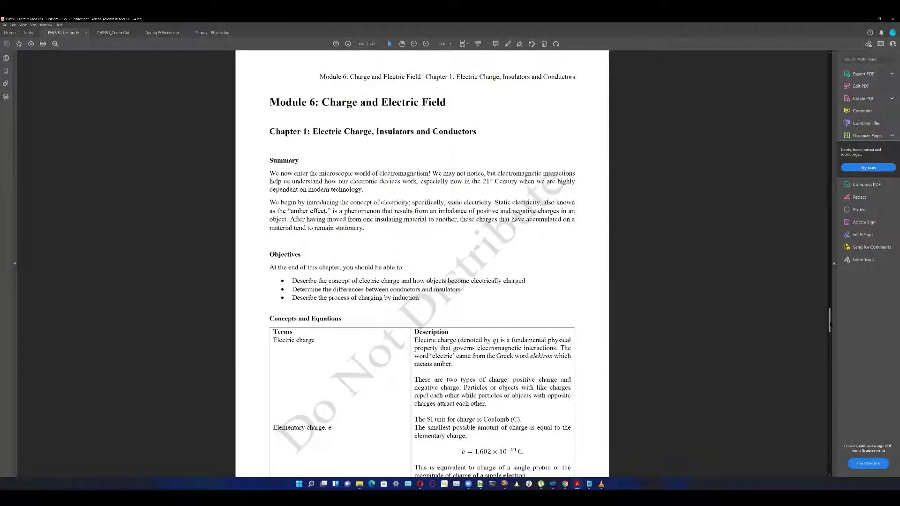
scroll(421, 264, "up", 1)
scroll(499, 272, "down", 5)
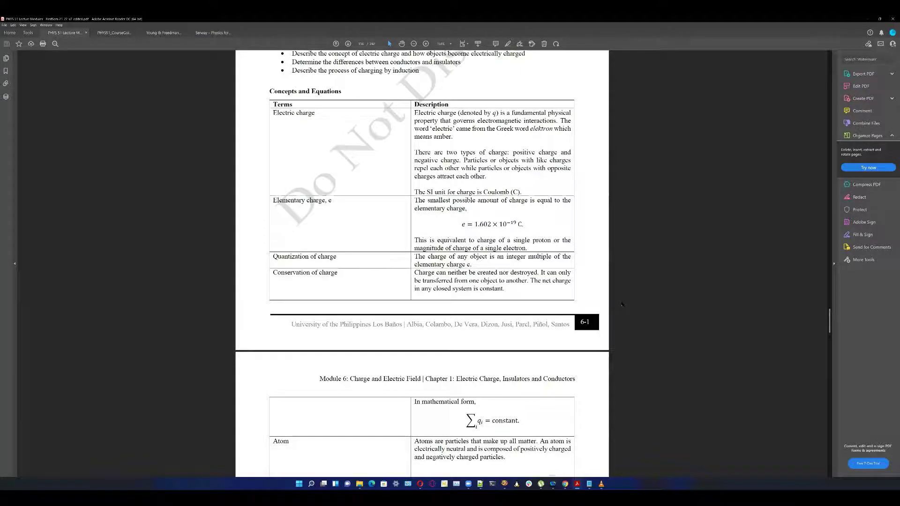
scroll(621, 304, "up", 1)
scroll(621, 304, "up", 1)
scroll(621, 304, "up", 1)
scroll(622, 304, "up", 1)
scroll(622, 304, "up", 1)
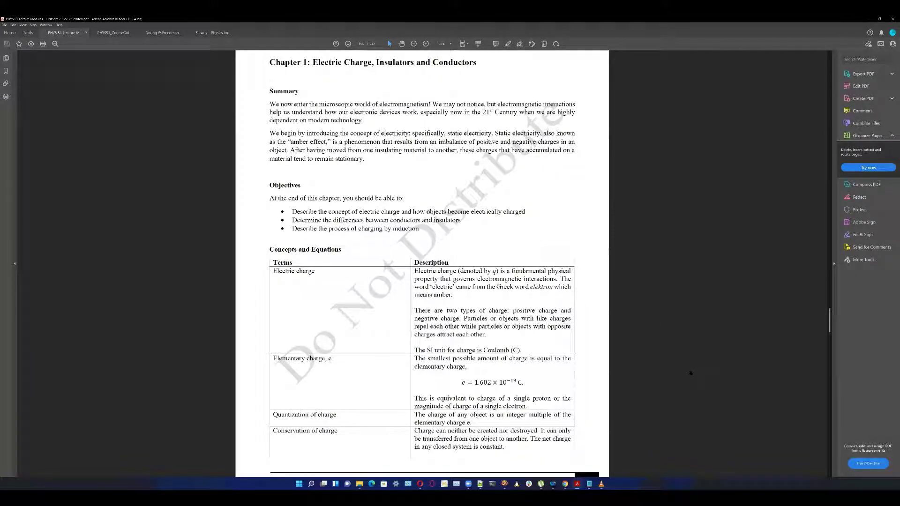
scroll(690, 373, "down", 2)
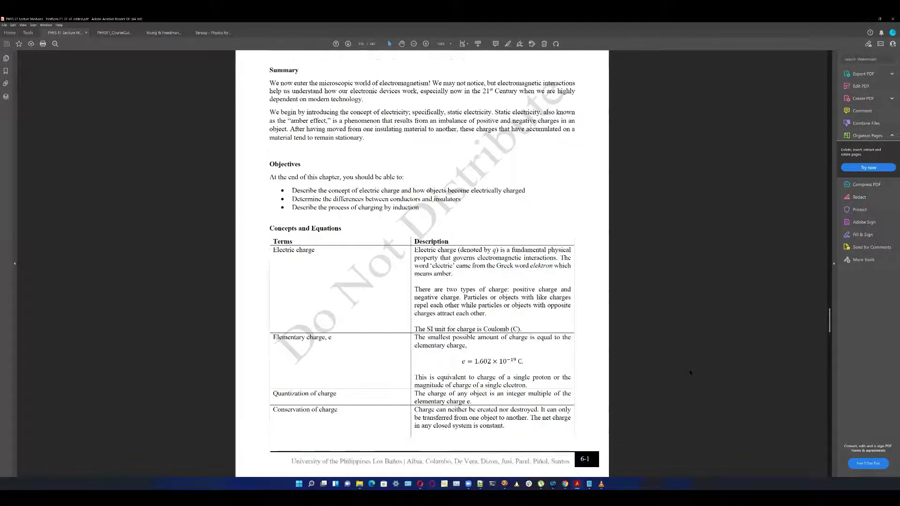
scroll(689, 373, "down", 1)
scroll(687, 372, "down", 1)
scroll(687, 372, "down", 4)
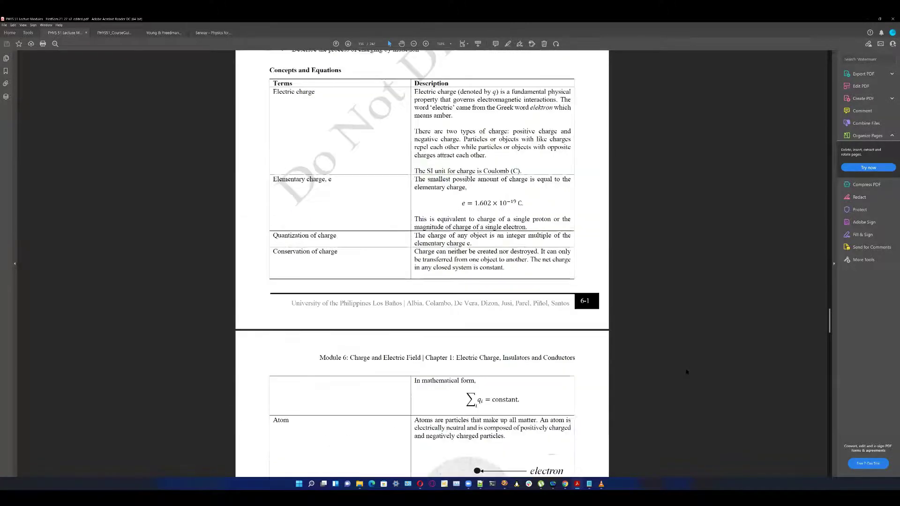
scroll(687, 370, "down", 4)
scroll(686, 370, "down", 1)
scroll(686, 370, "down", 1)
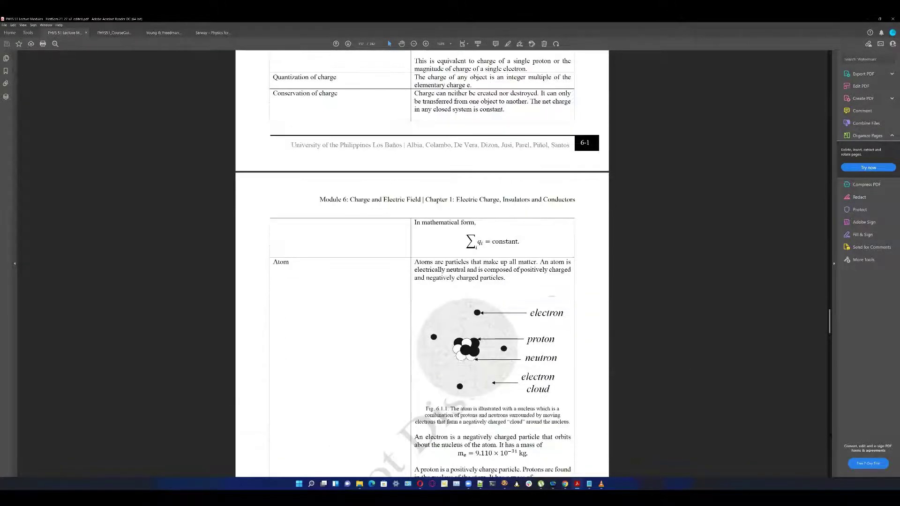
scroll(687, 371, "down", 3)
scroll(735, 416, "down", 15)
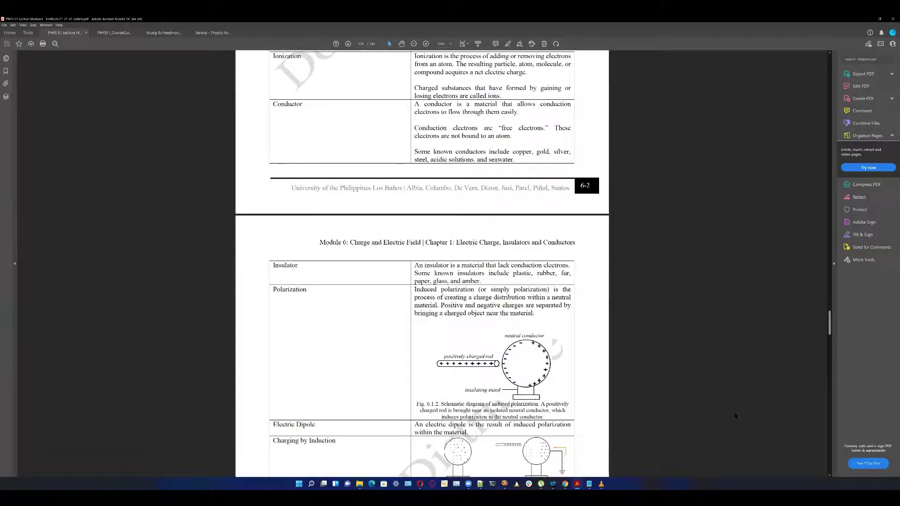
scroll(736, 416, "down", 2)
scroll(797, 424, "down", 4)
scroll(797, 424, "down", 1)
scroll(694, 403, "down", 1)
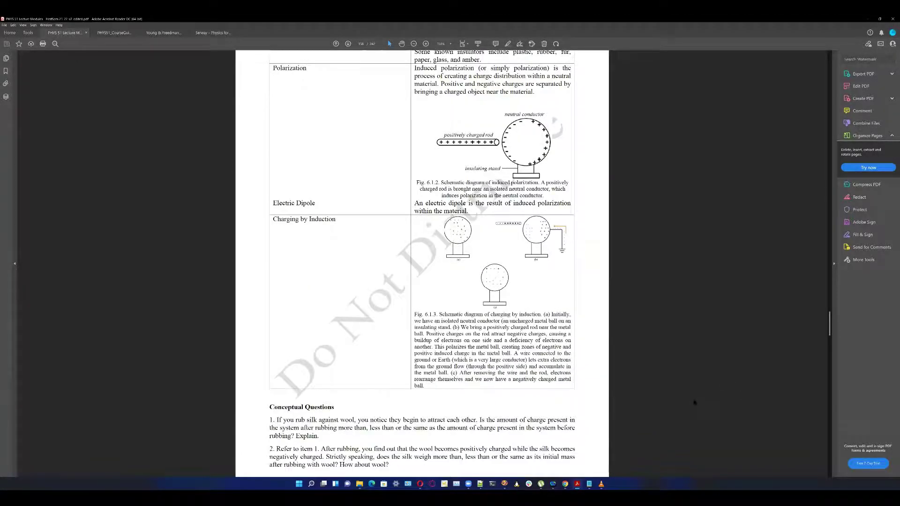
scroll(694, 403, "down", 1)
scroll(694, 403, "up", 1)
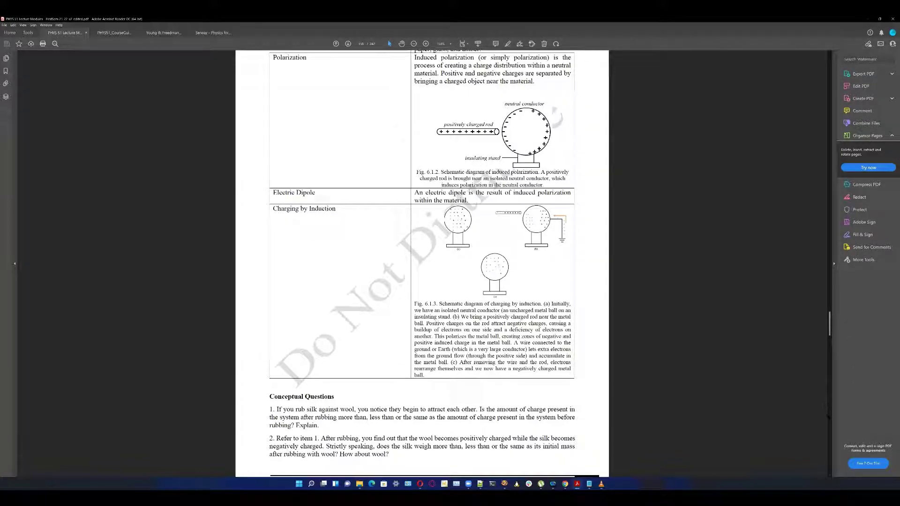
scroll(422, 263, "down", 5)
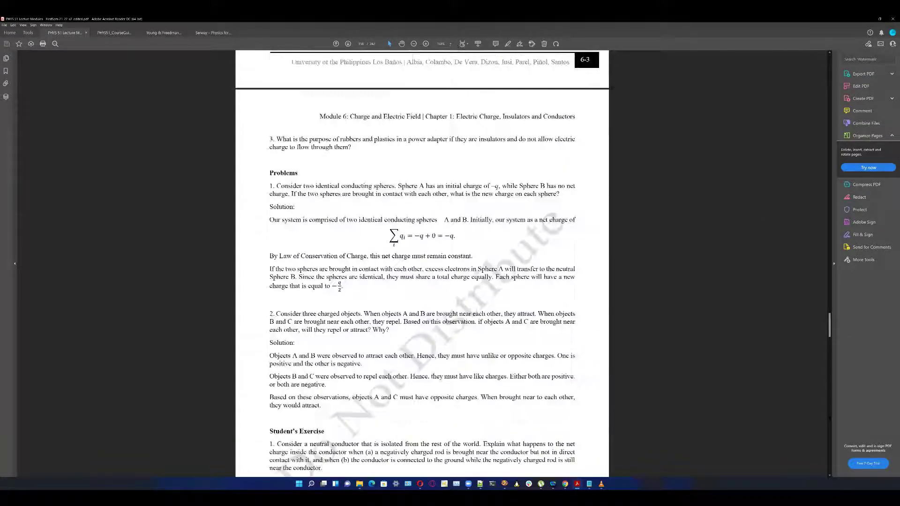
scroll(706, 399, "down", 5)
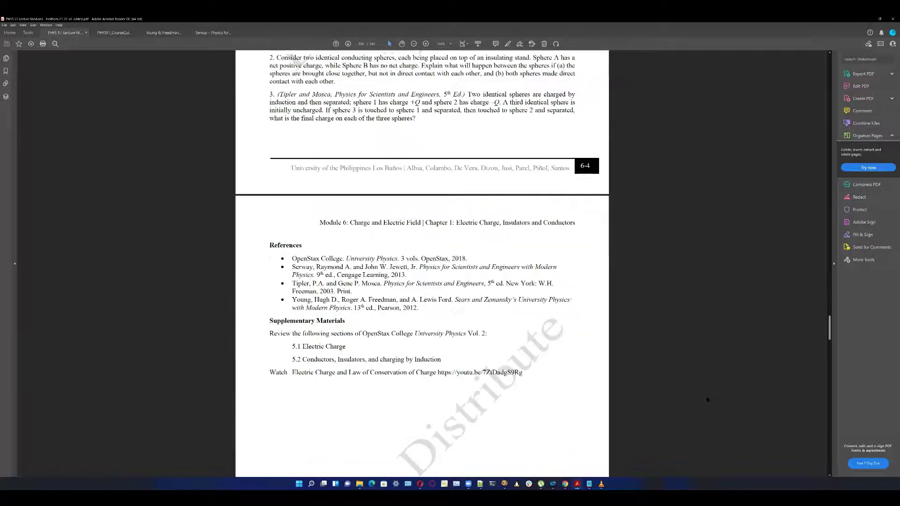
scroll(706, 398, "down", 5)
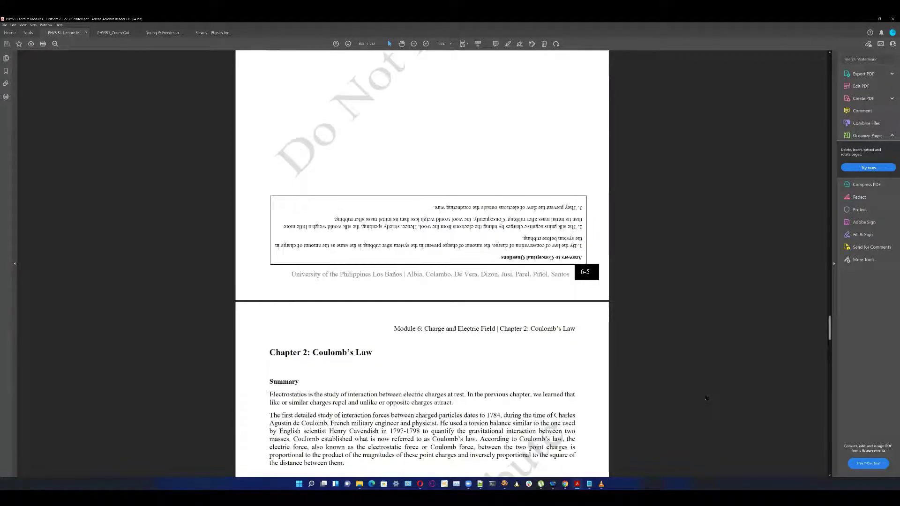
scroll(706, 398, "down", 4)
scroll(698, 388, "down", 1)
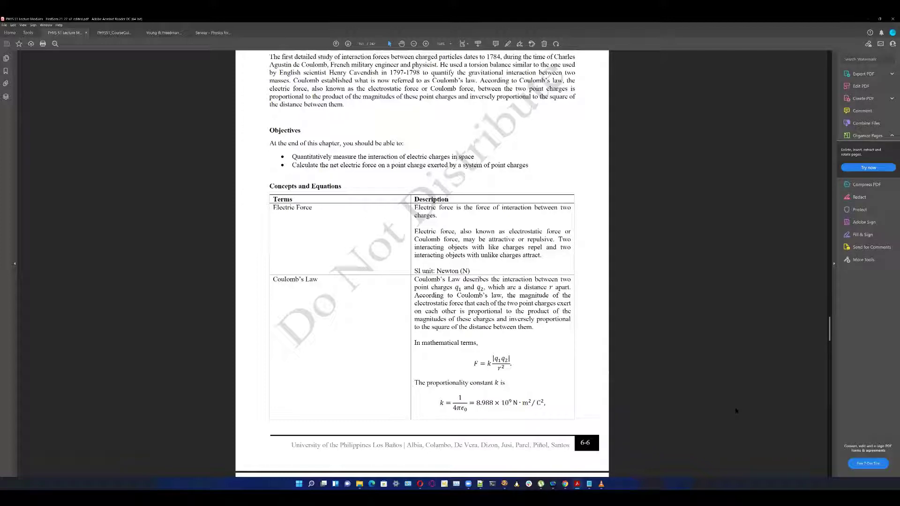
scroll(735, 409, "down", 1)
scroll(735, 410, "down", 3)
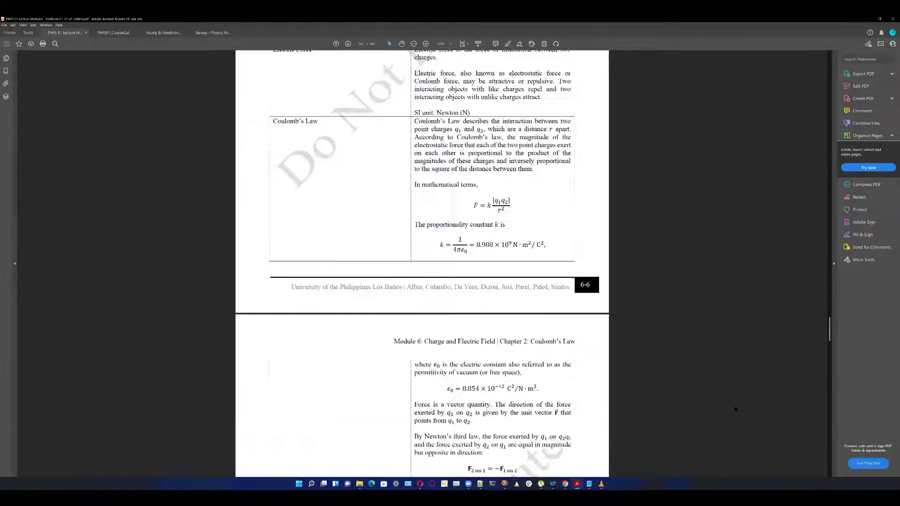
scroll(735, 409, "down", 3)
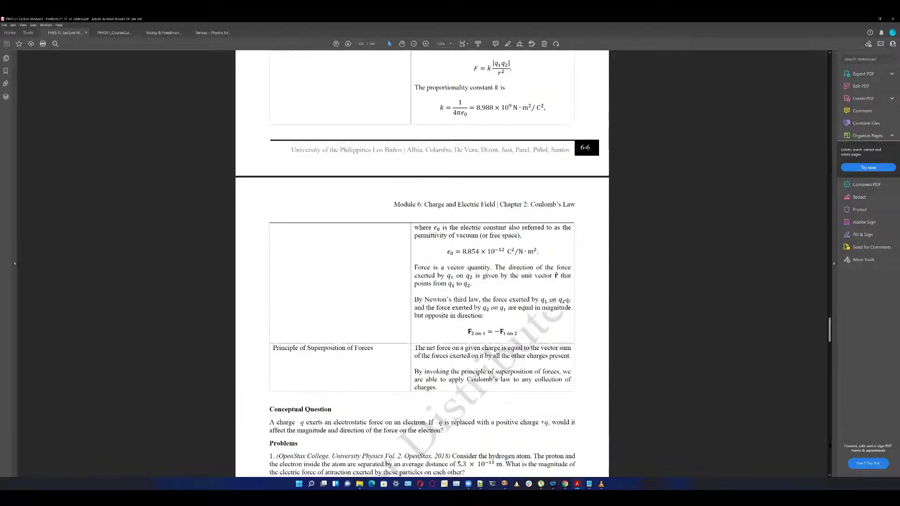
scroll(627, 407, "down", 5)
scroll(628, 407, "down", 1)
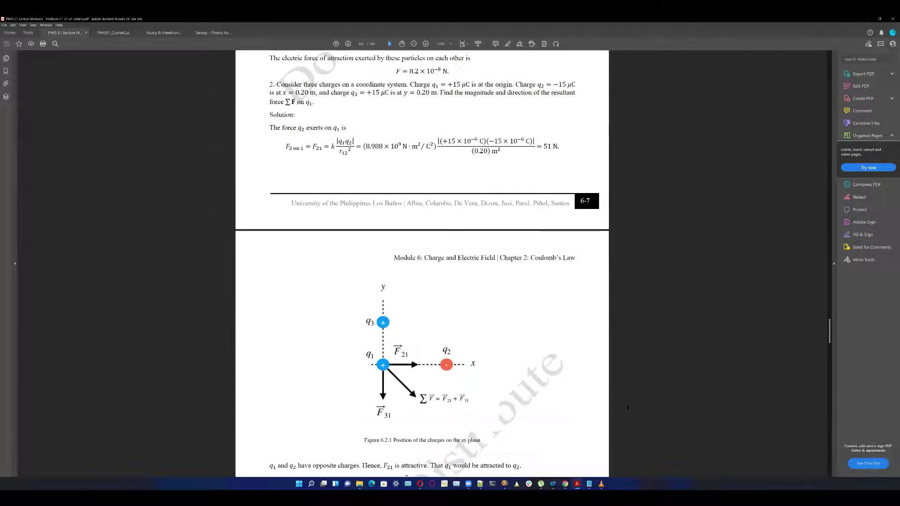
scroll(628, 407, "down", 1)
scroll(628, 407, "down", 1)
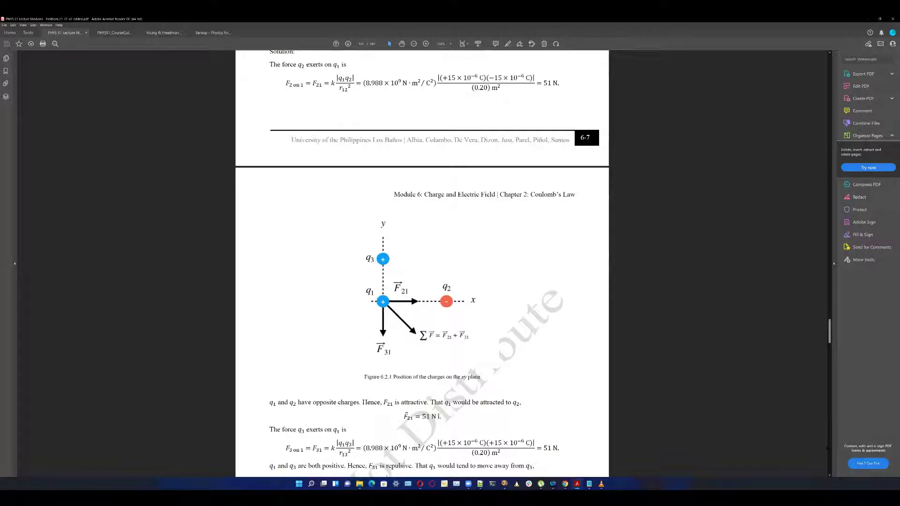
scroll(716, 438, "down", 5)
scroll(717, 438, "down", 5)
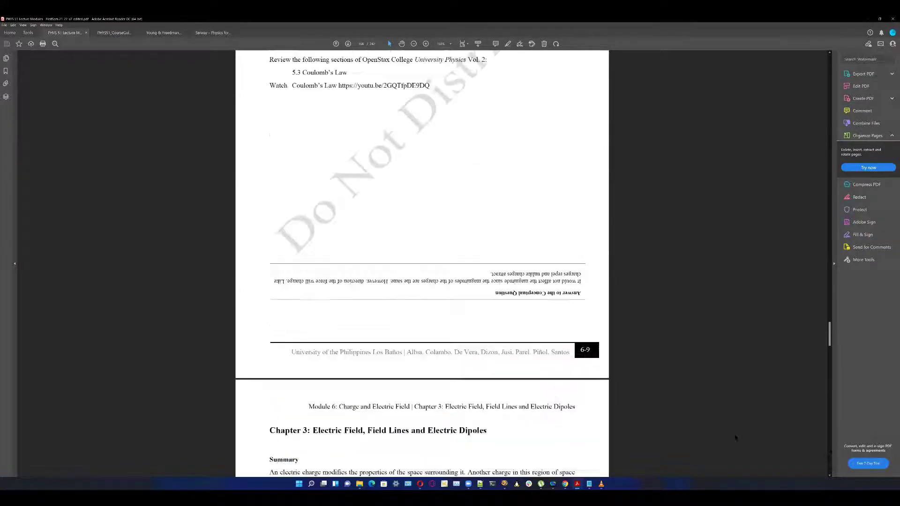
scroll(717, 438, "down", 2)
scroll(717, 437, "down", 5)
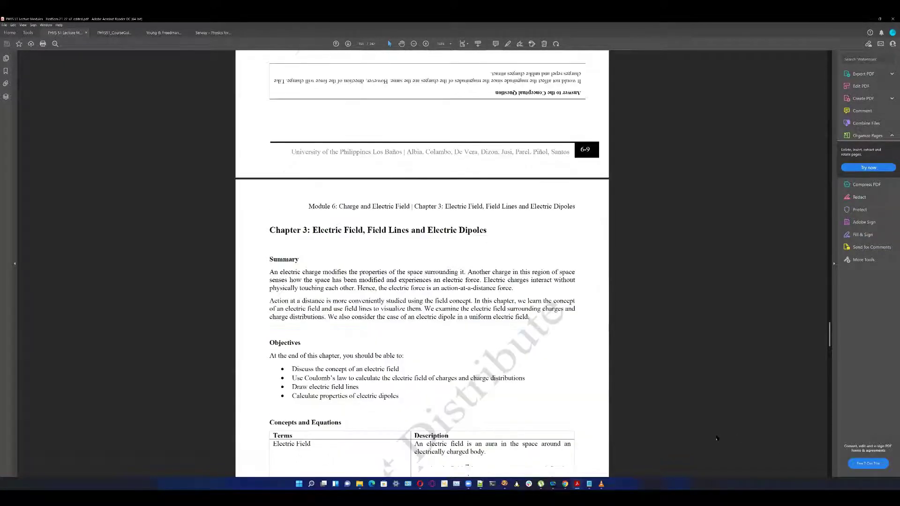
scroll(717, 438, "down", 2)
scroll(717, 438, "down", 2)
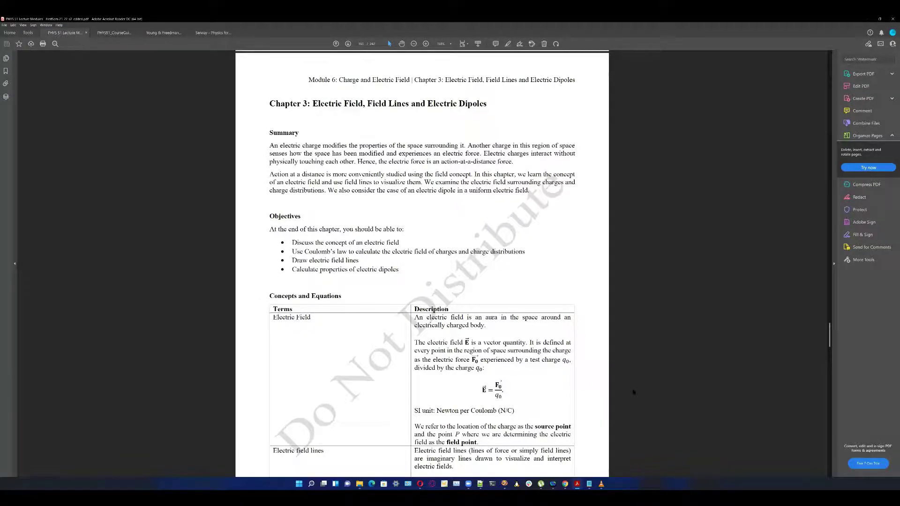
scroll(633, 392, "down", 2)
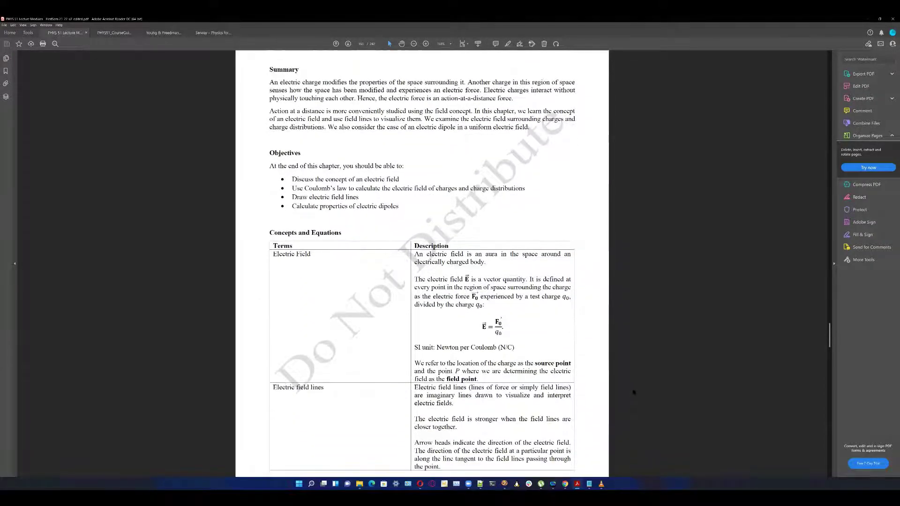
scroll(634, 392, "down", 1)
scroll(633, 392, "down", 1)
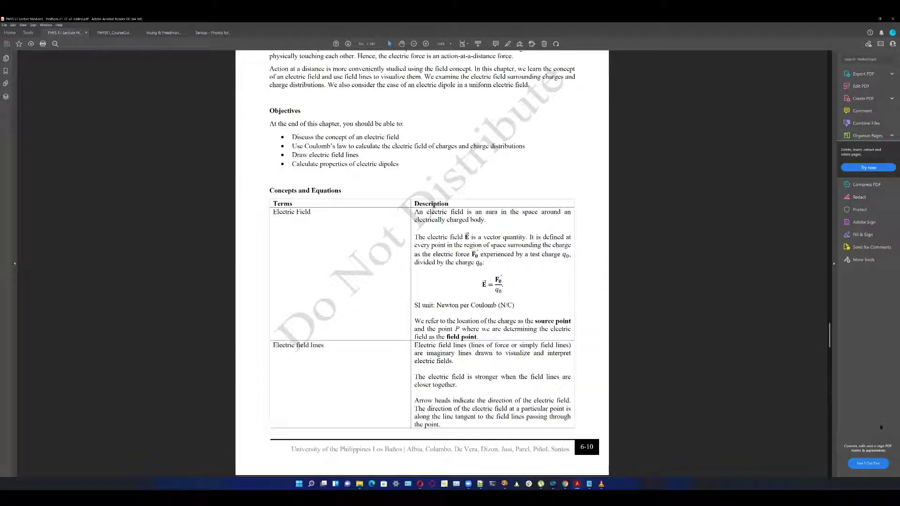
Switch back to the Serway textbook showing Example 23.2.
key("ctrl+shift+Tab")
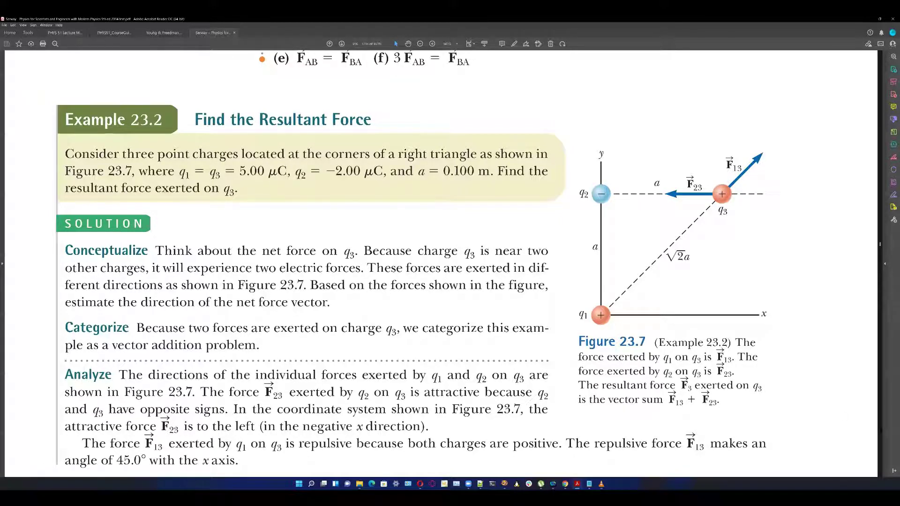
Zoom out on the Serway textbook with Ctrl+minus.
key("ctrl+minus")
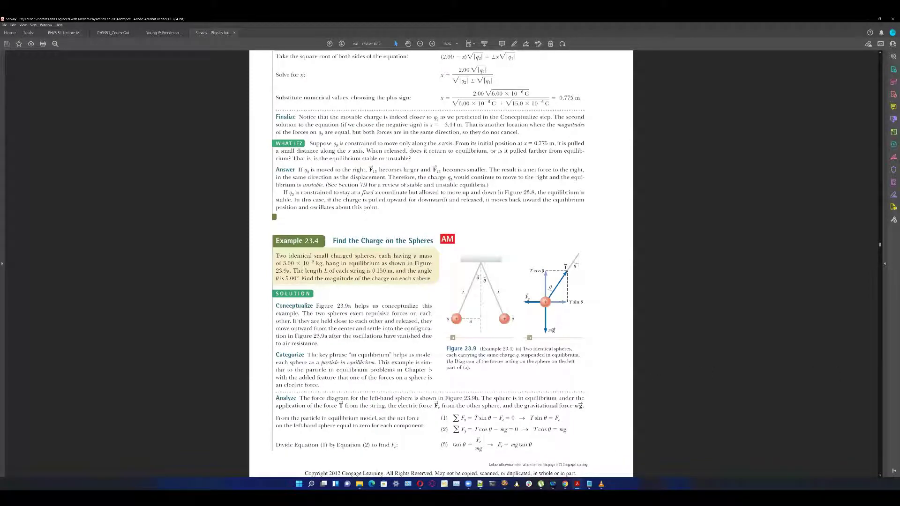
scroll(739, 365, "down", 5)
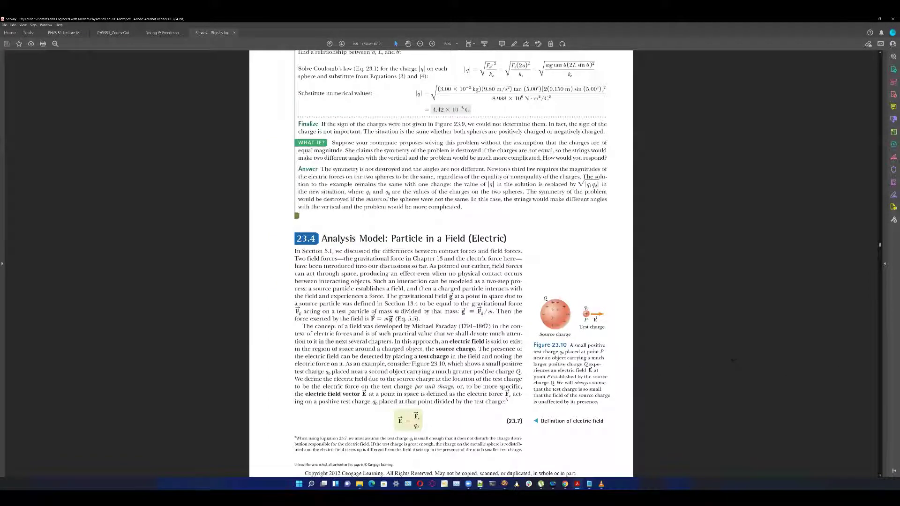
scroll(441, 263, "down", 5)
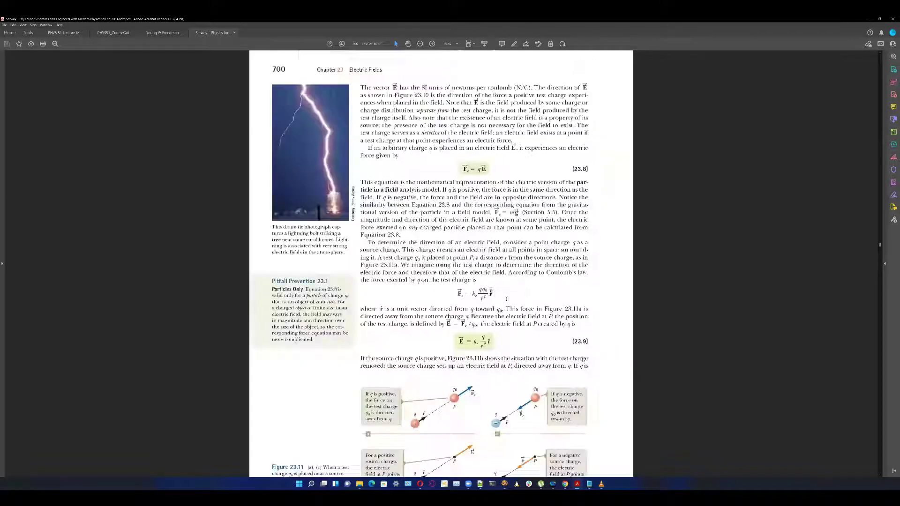
scroll(523, 321, "up", 5)
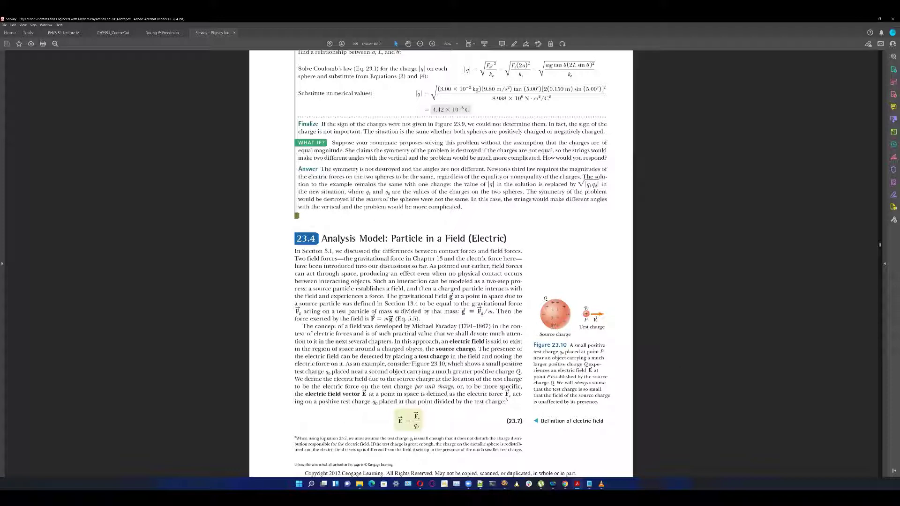
scroll(652, 325, "up", 1, "ctrl")
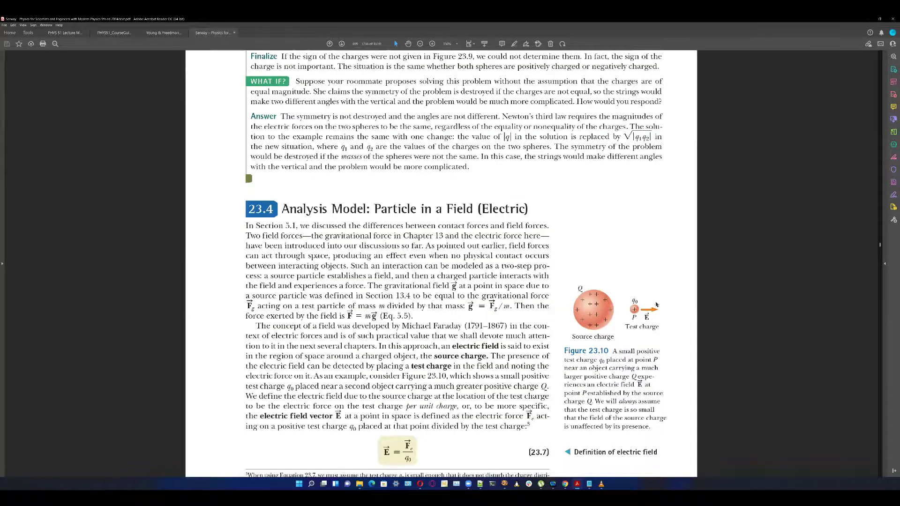
scroll(655, 304, "up", 1, "ctrl")
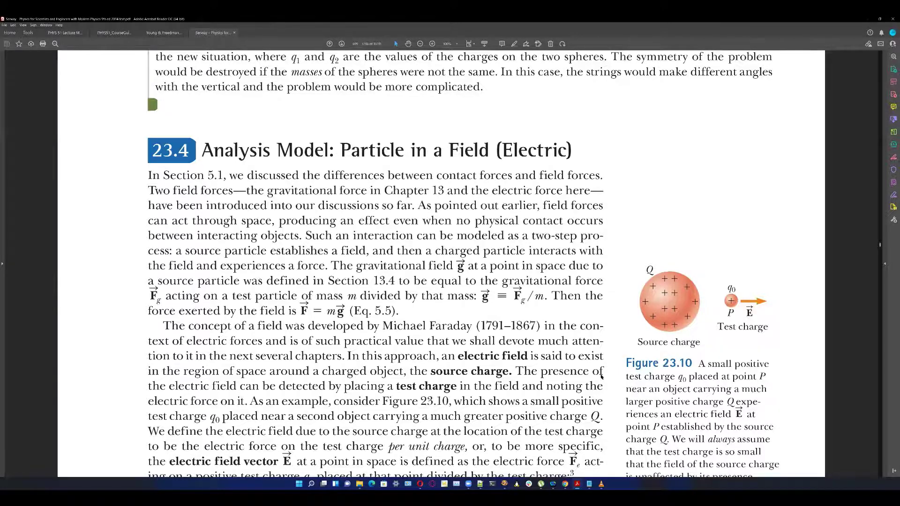
Zoom out on Serway page 700 with Ctrl+minus.
key("ctrl+minus")
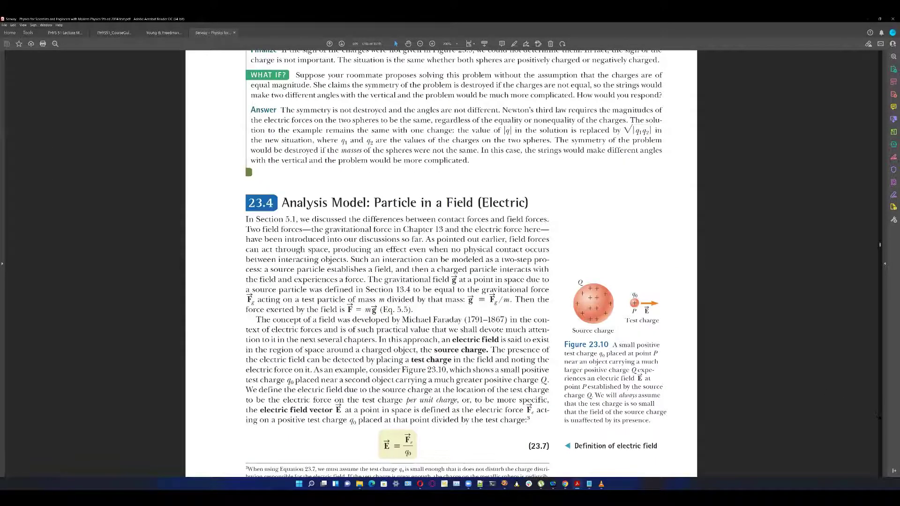
scroll(652, 392, "down", 5)
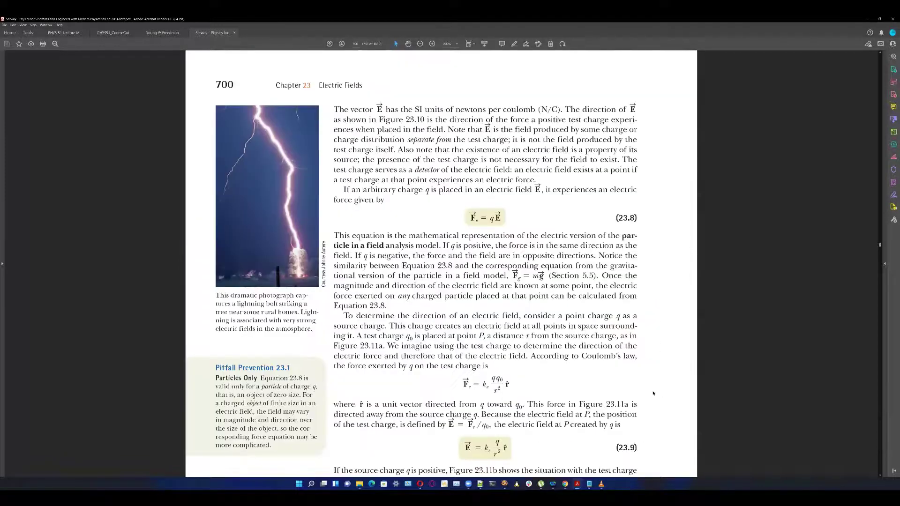
scroll(652, 391, "down", 5)
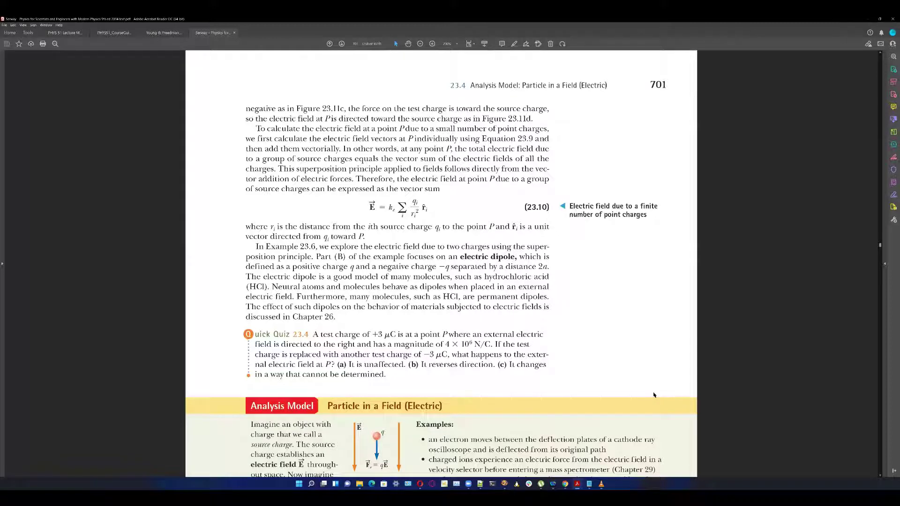
scroll(655, 388, "down", 2)
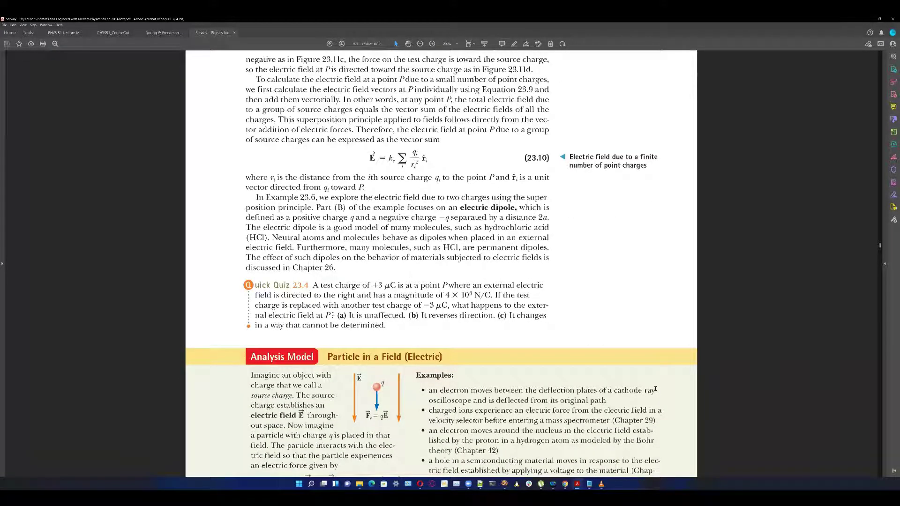
scroll(655, 391, "down", 5)
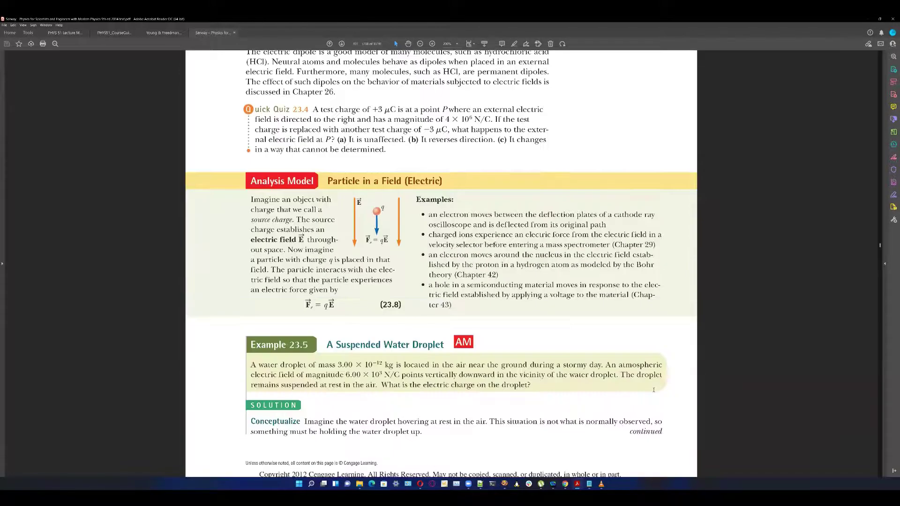